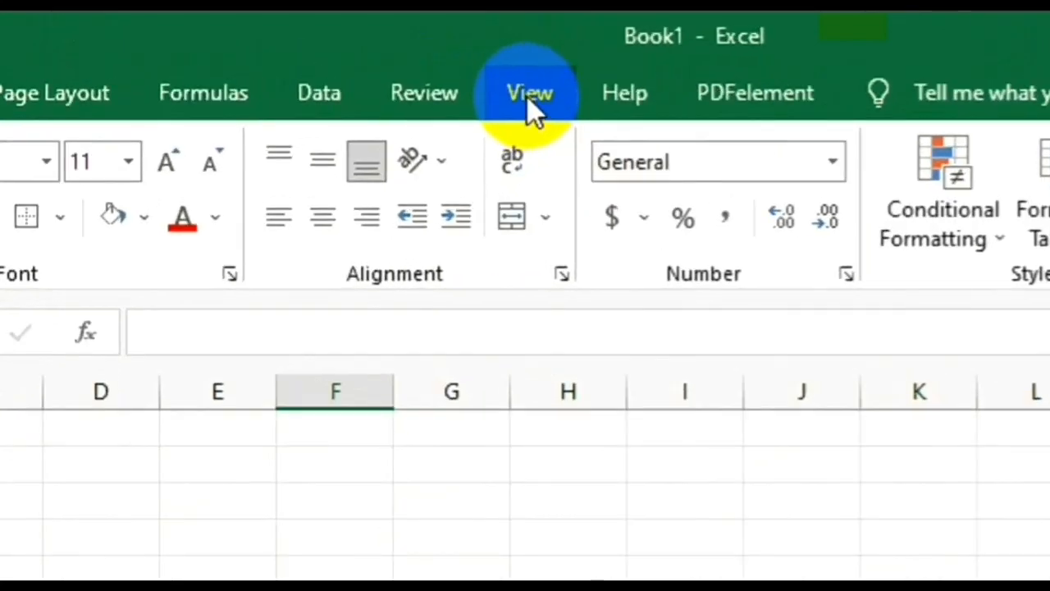
Switch Book1 to Page Layout view, showing margins, rulers and the header area.
left_click(529, 96)
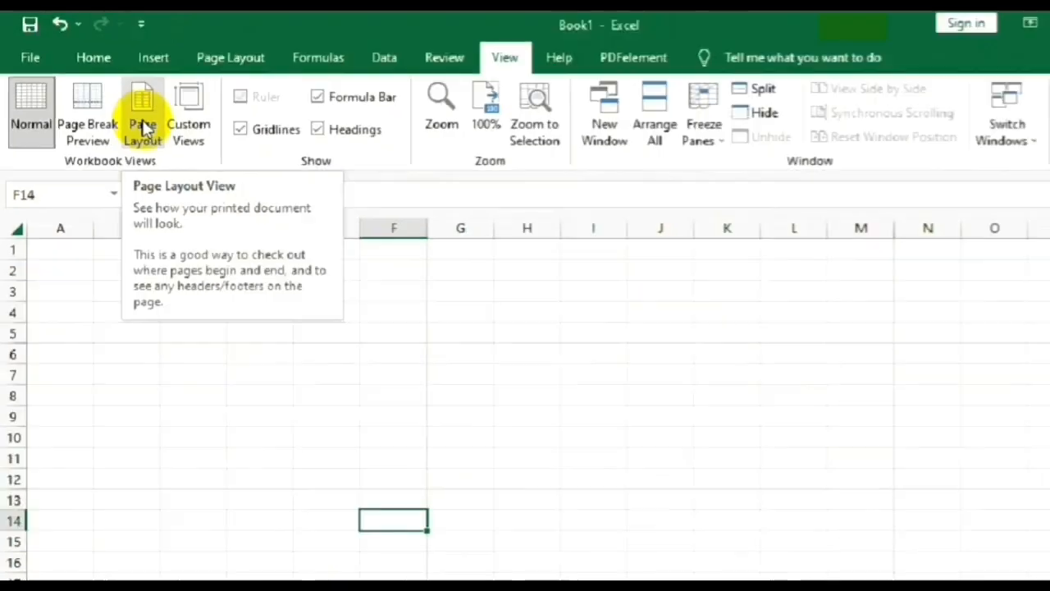
left_click(143, 124)
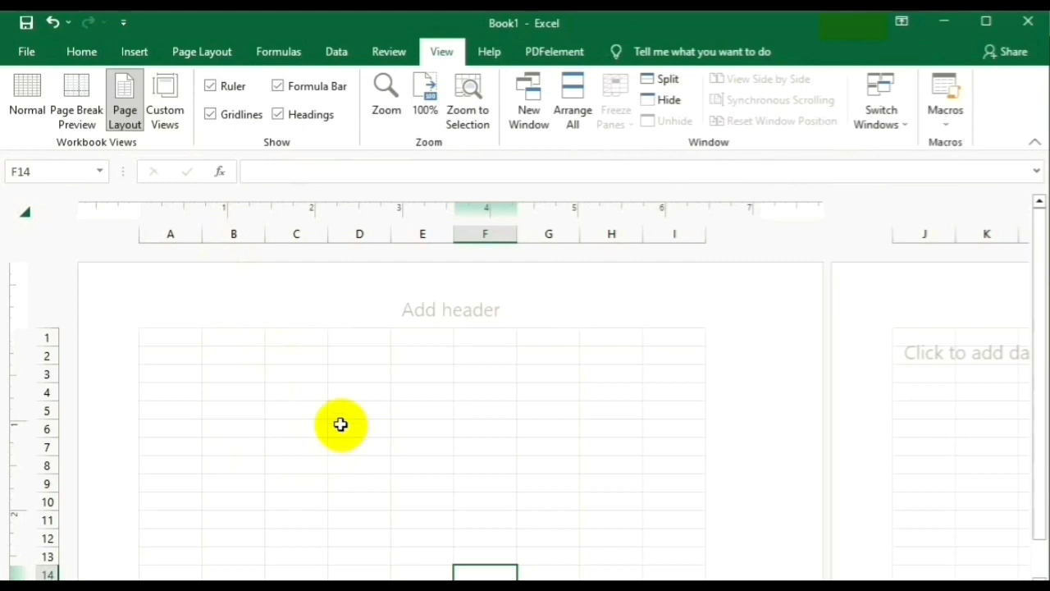
scroll(340, 424, "down", 2)
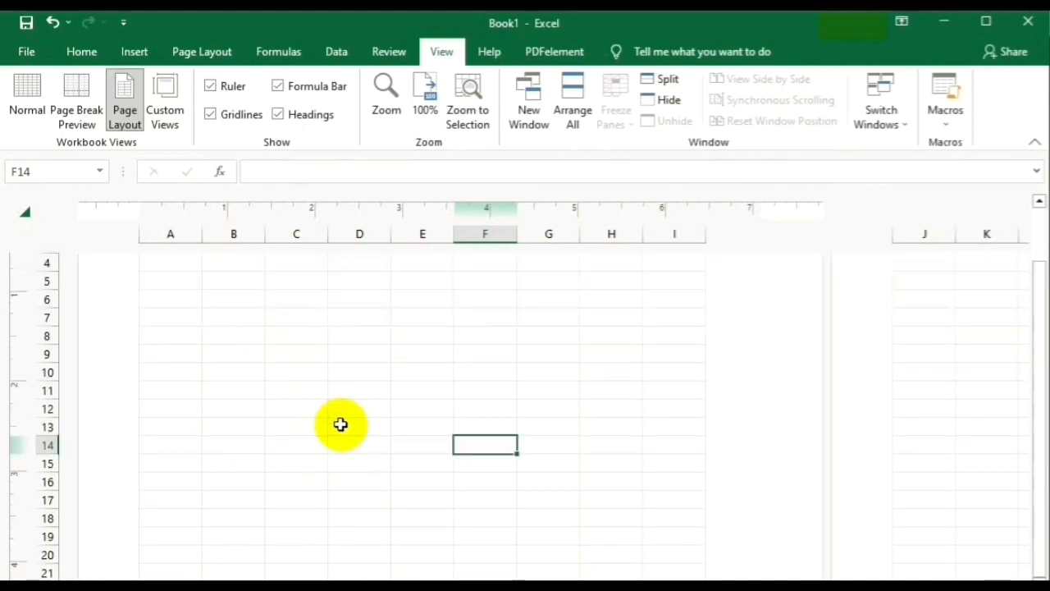
scroll(340, 424, "up", 2)
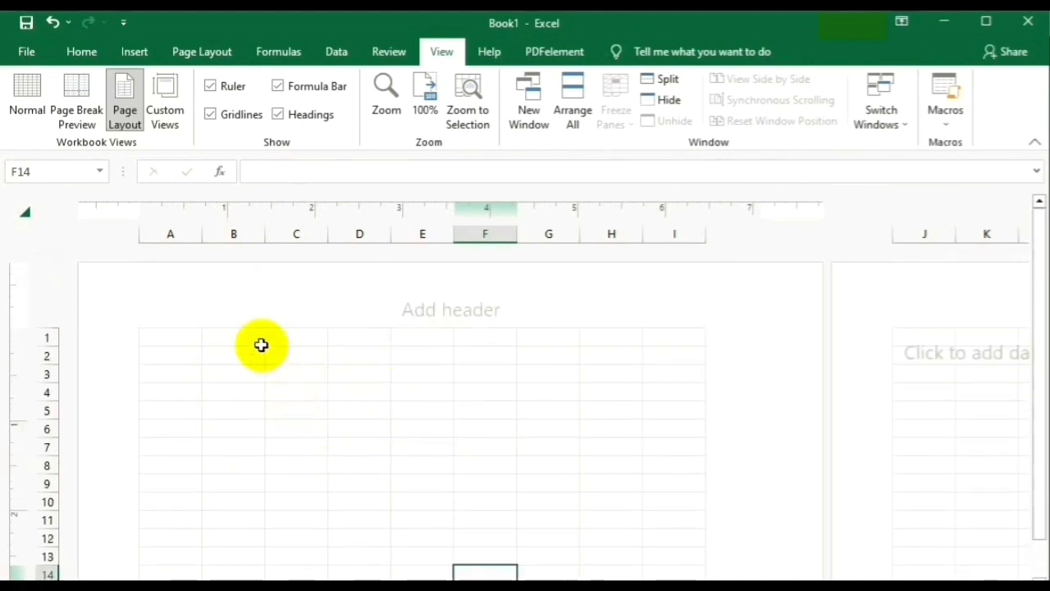
Widen columns B through E to about 1.39 inches each.
left_click(238, 337)
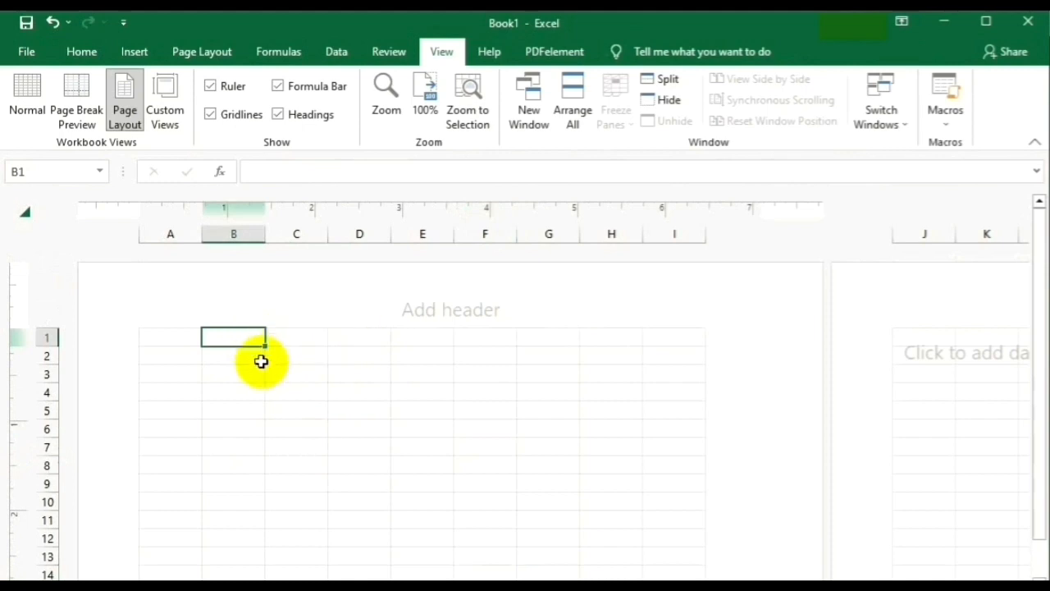
left_click_drag(238, 235, 401, 233)
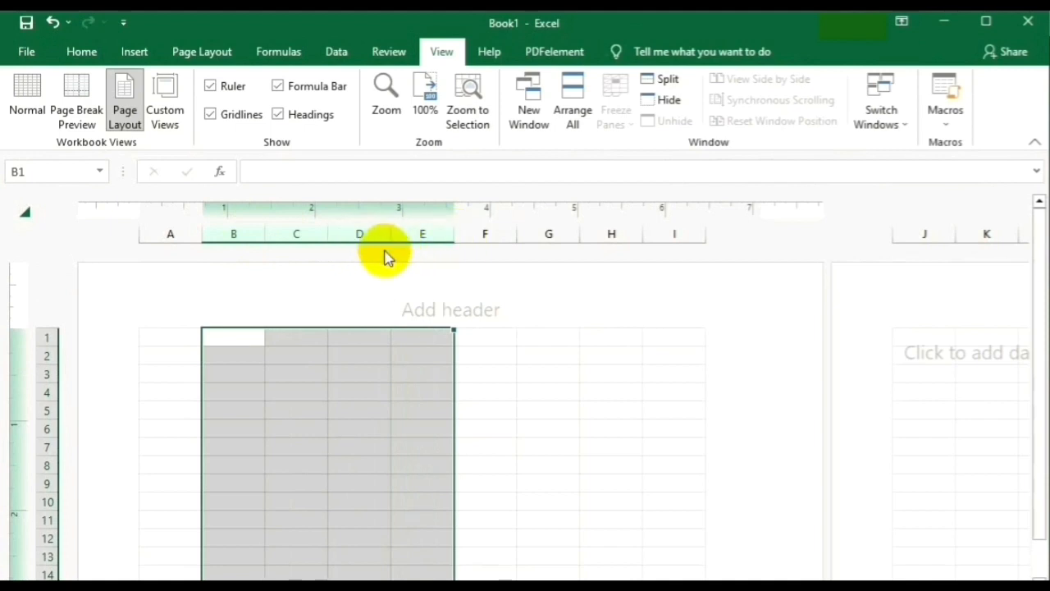
left_click_drag(263, 235, 322, 237)
Select B1 through E1 to hold the title.
left_click(508, 410)
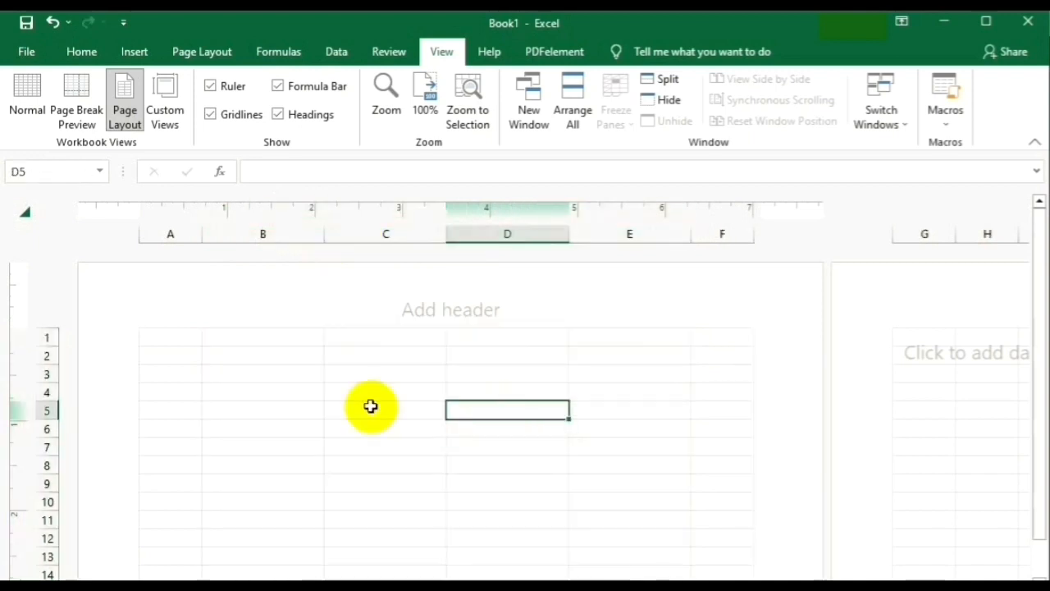
left_click(342, 393)
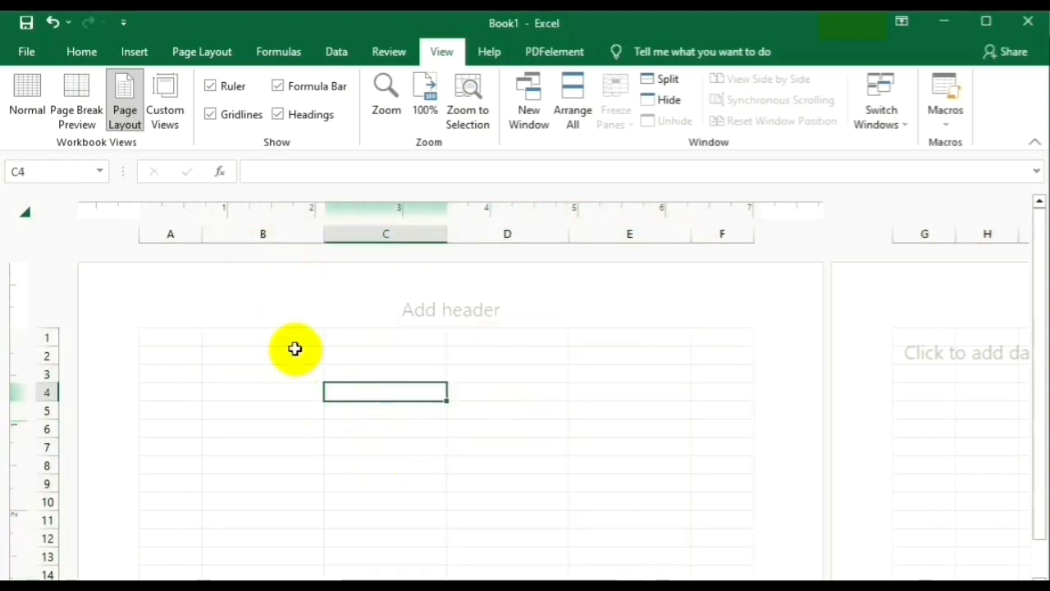
left_click(271, 337)
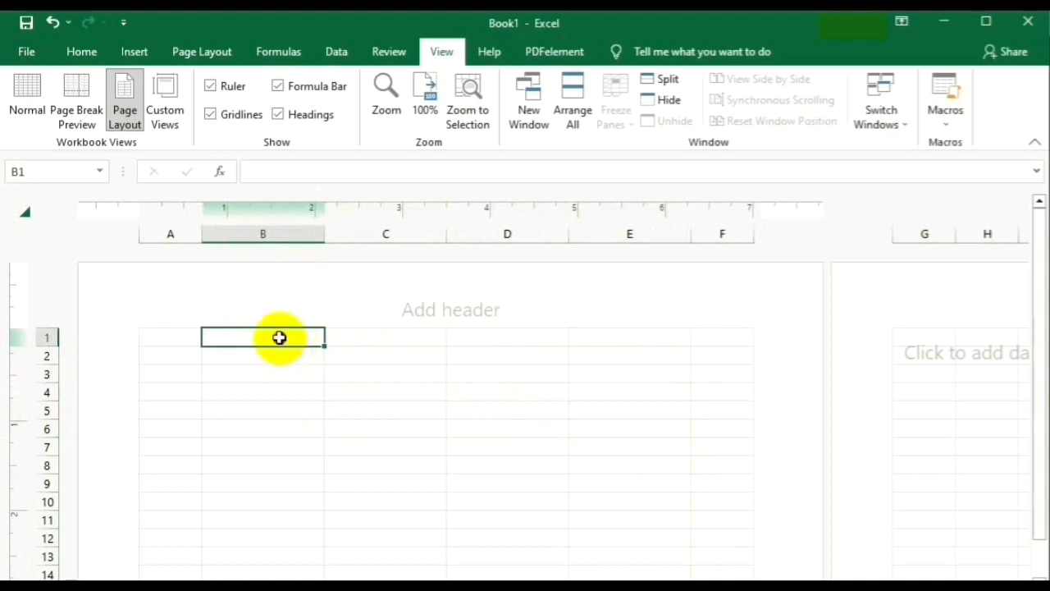
left_click_drag(279, 337, 584, 345)
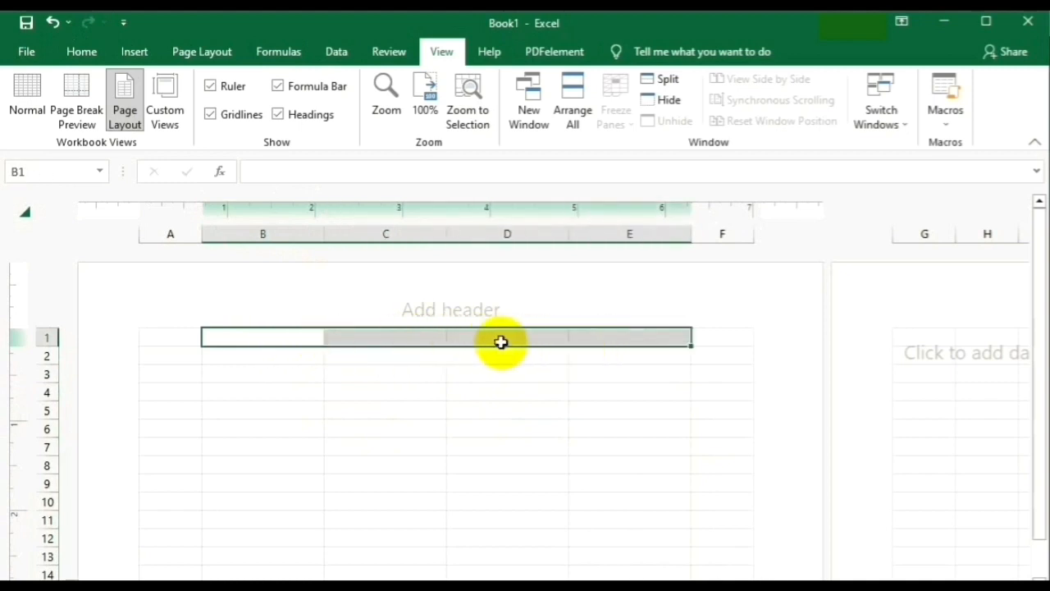
Merge and centre B1:E1 and enter 'ABC Company Limited'.
left_click(79, 52)
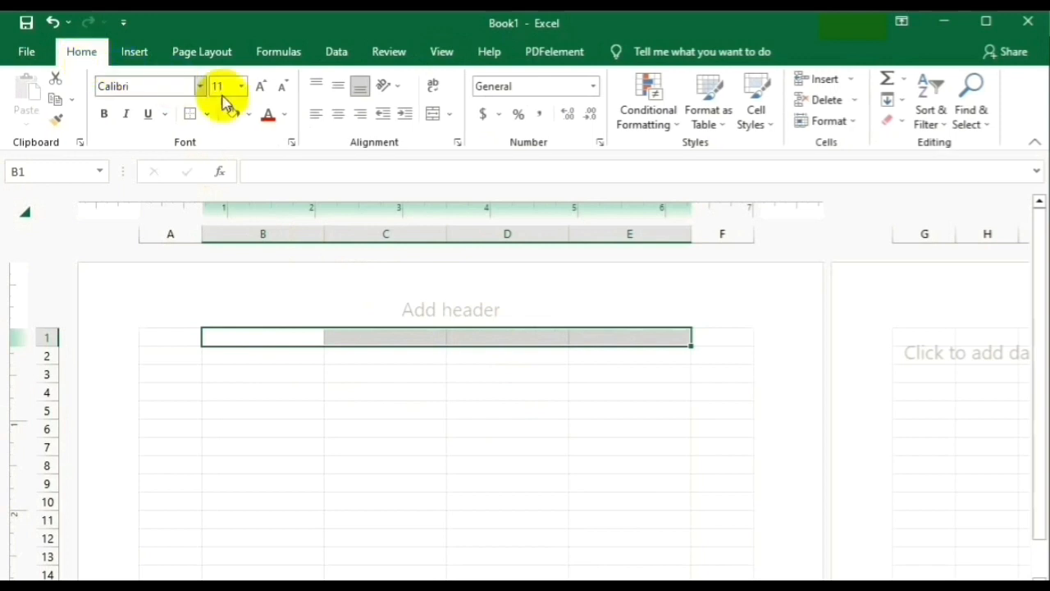
left_click(451, 115)
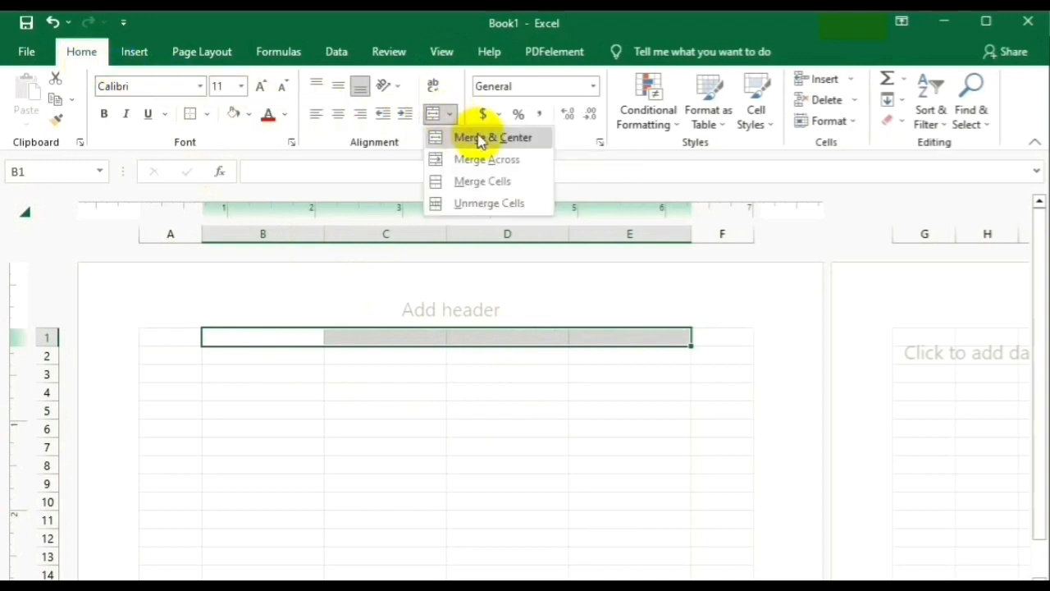
left_click(462, 136)
left_click(508, 464)
left_click(364, 335)
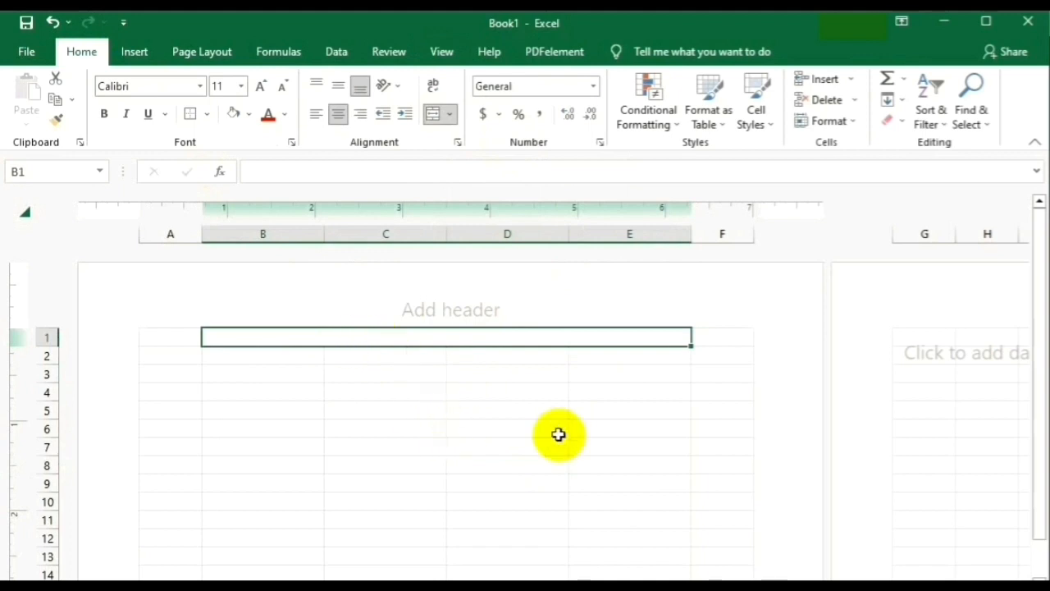
type("ABC Company Limited")
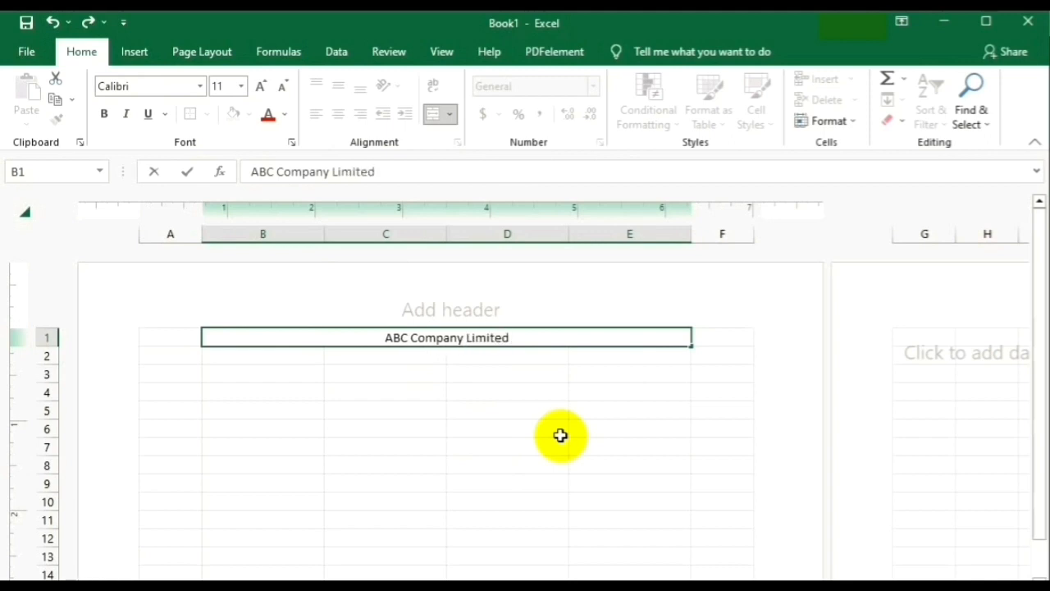
left_click(562, 441)
Merge and centre B2:E2 and enter the company address.
left_click_drag(247, 355, 600, 358)
left_click(450, 114)
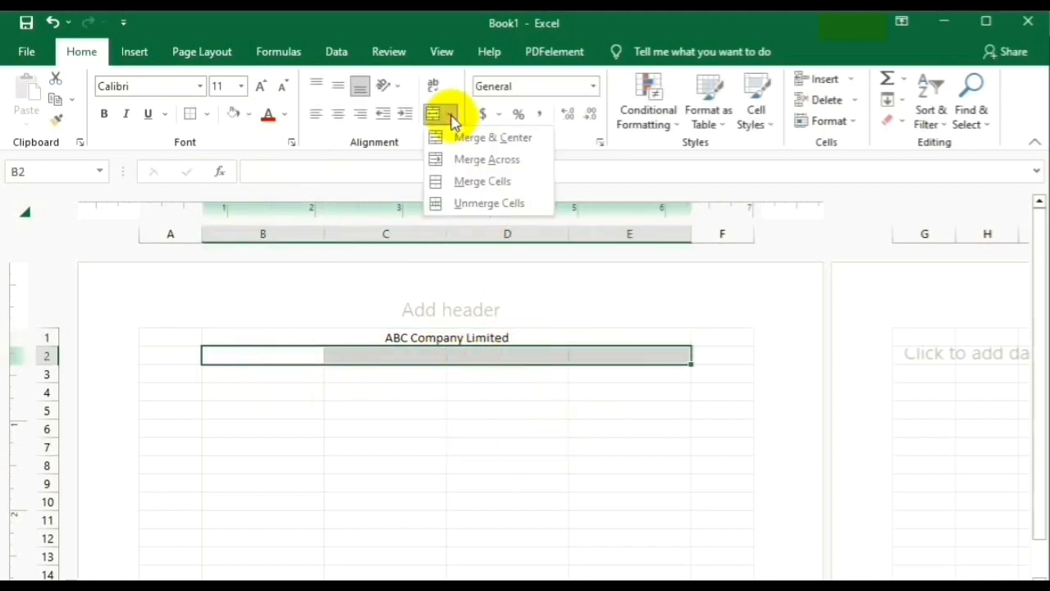
left_click(468, 138)
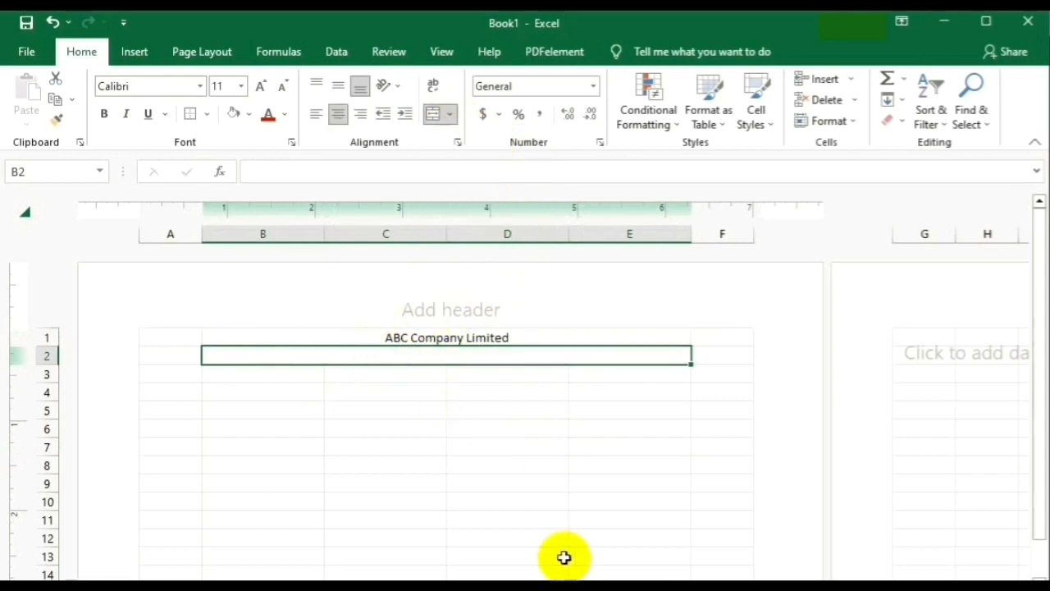
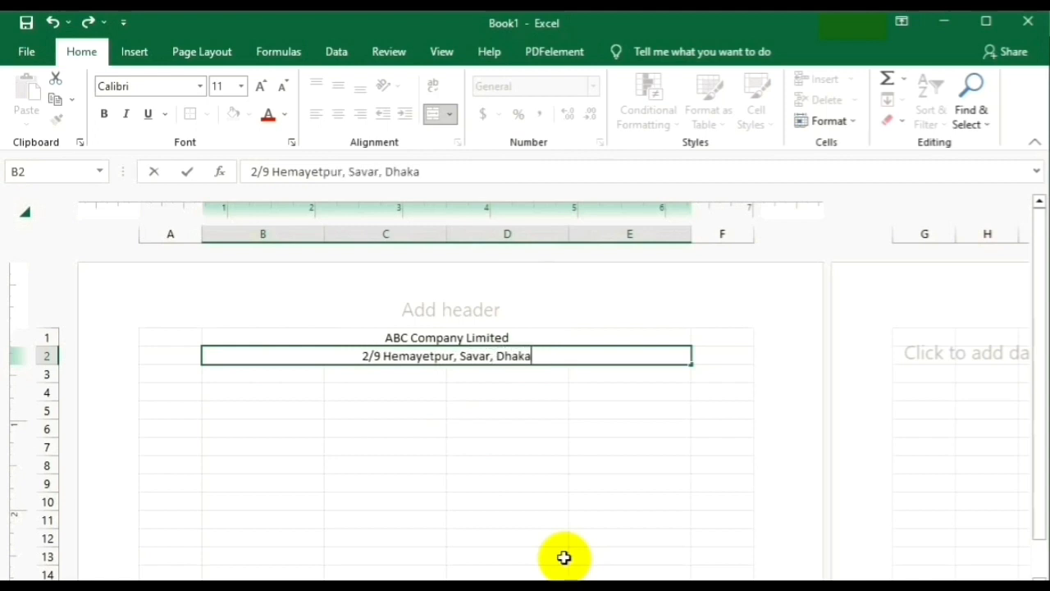
left_click(563, 536)
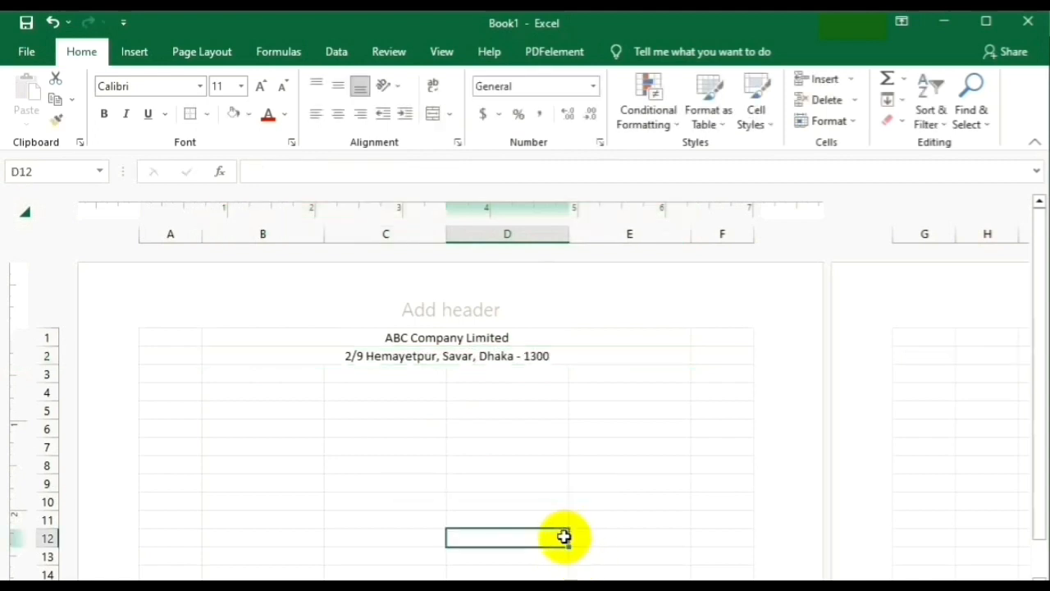
Merge and centre B3:E3 and enter 'Monthly Salary Slip'.
left_click_drag(235, 375, 594, 375)
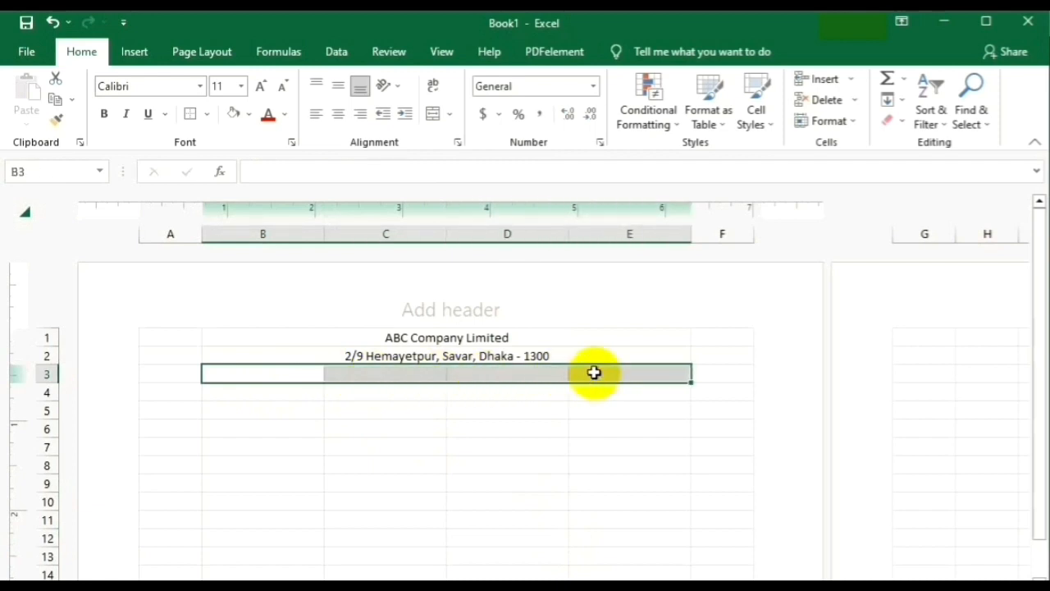
left_click(450, 114)
left_click(464, 136)
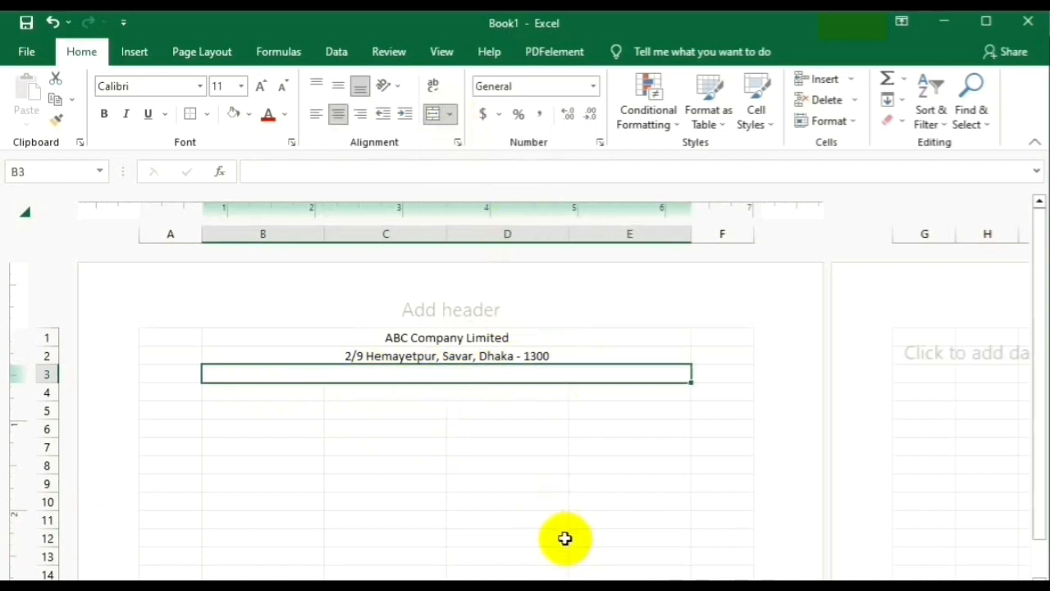
type("Monthly Salary Slip")
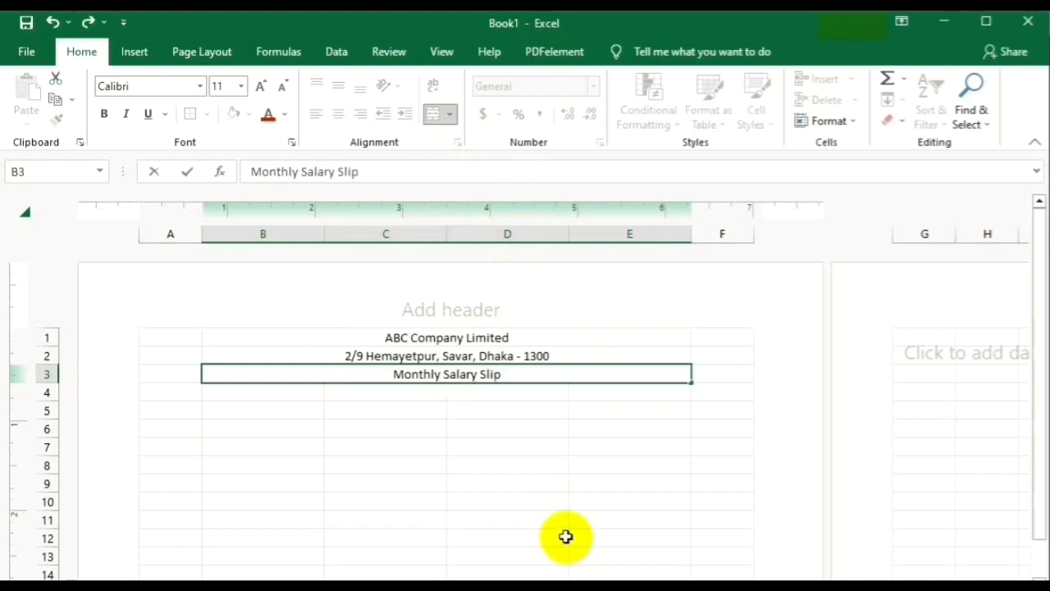
left_click(563, 520)
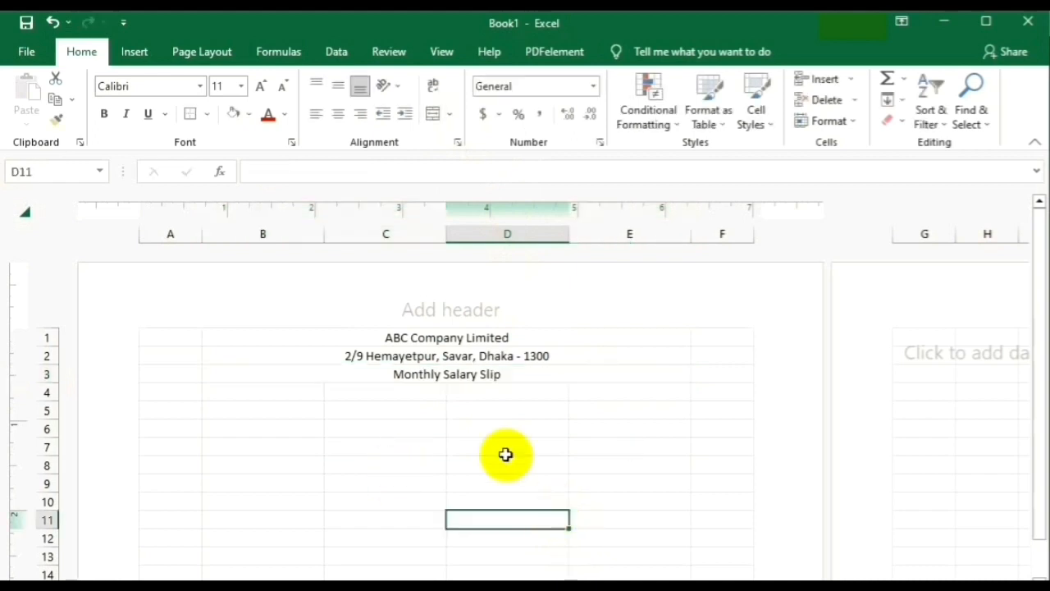
Set the company name to 18 pt and the address to 14 pt, and enlarge Monthly Salary Slip.
left_click(276, 337)
left_click(242, 88)
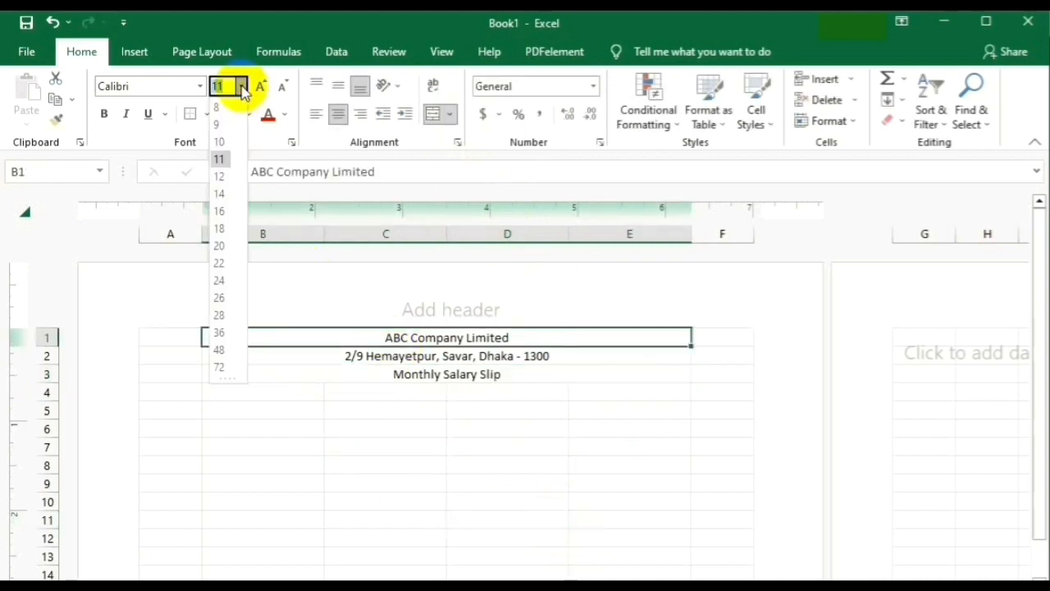
left_click(221, 211)
left_click(279, 365)
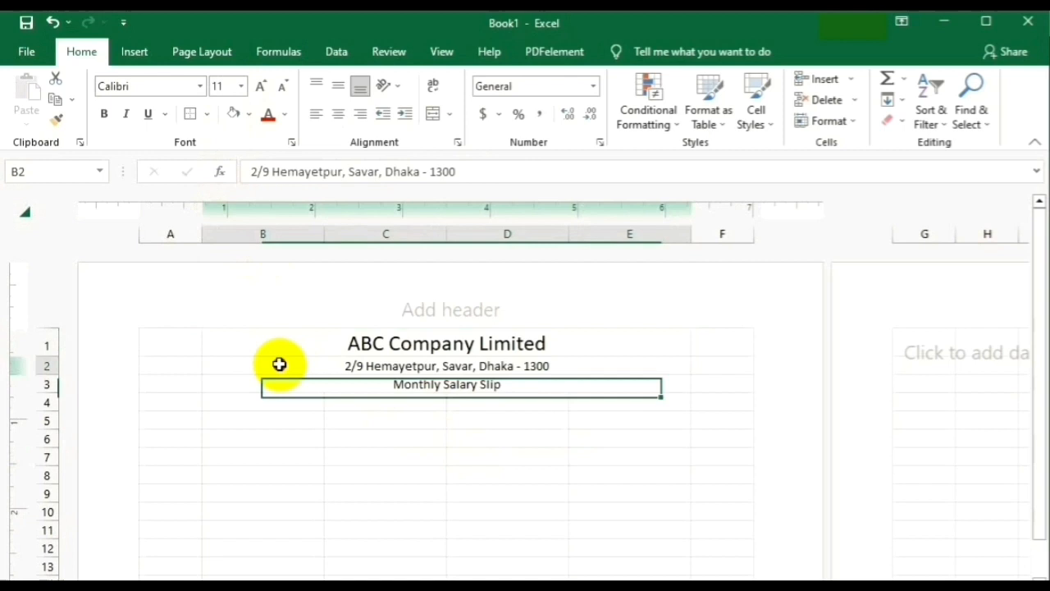
left_click(242, 86)
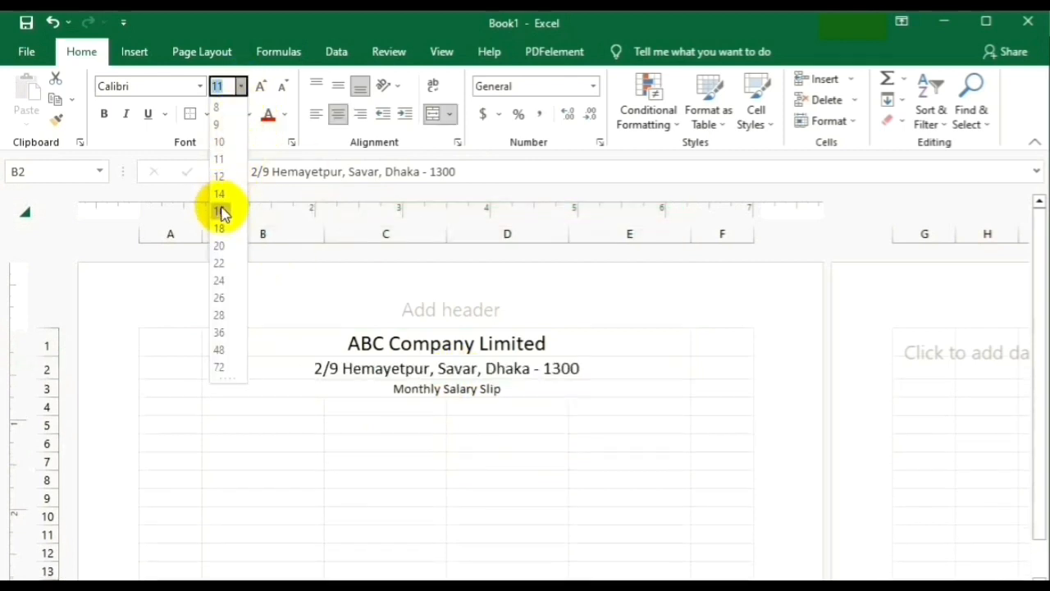
left_click(223, 194)
left_click(358, 406)
left_click(352, 391)
left_click(241, 87)
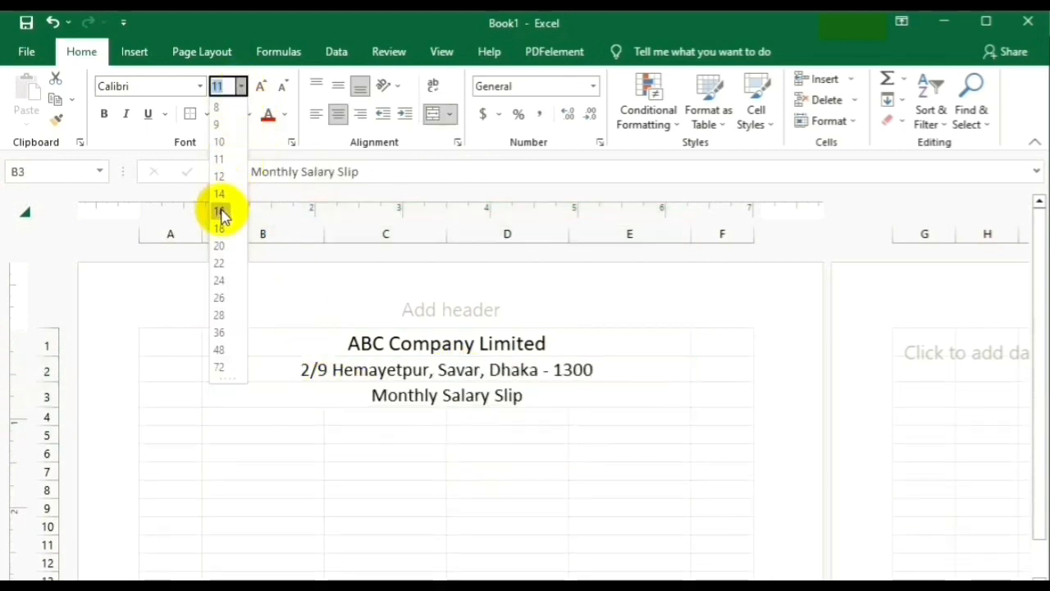
left_click(218, 206)
left_click(459, 445)
Make the company name, address and Monthly Salary Slip lines bold.
left_click(374, 342)
left_click(105, 114)
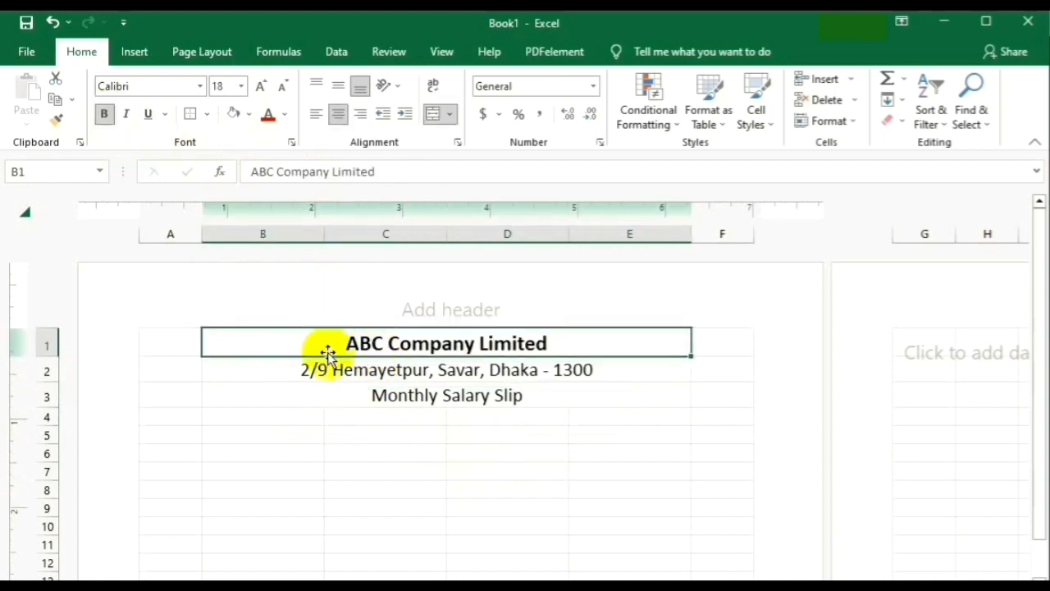
left_click(345, 369)
left_click(105, 115)
left_click(403, 395)
left_click(105, 115)
left_click(518, 484)
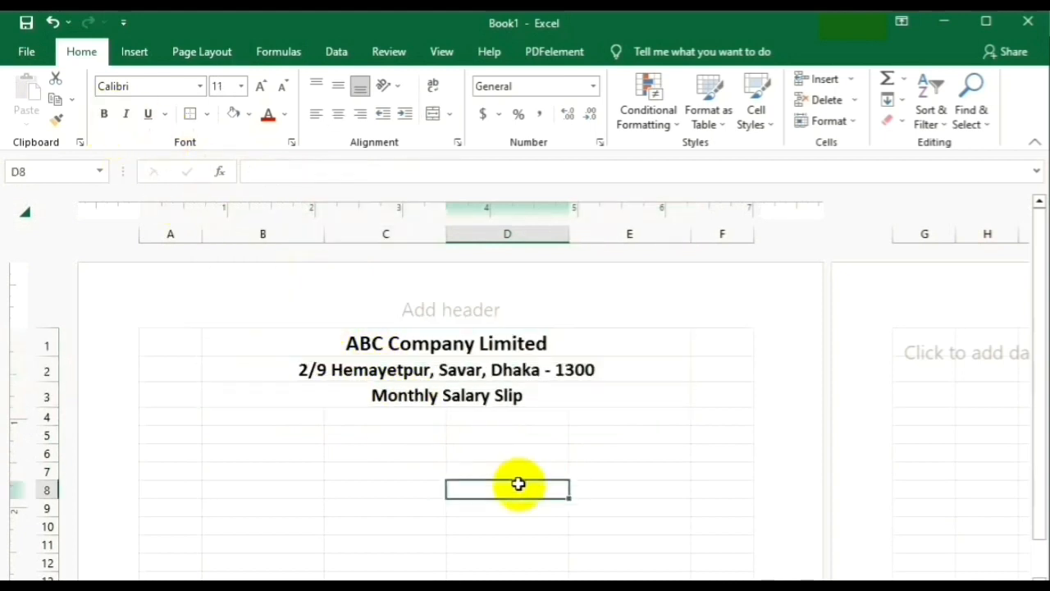
left_click(296, 435)
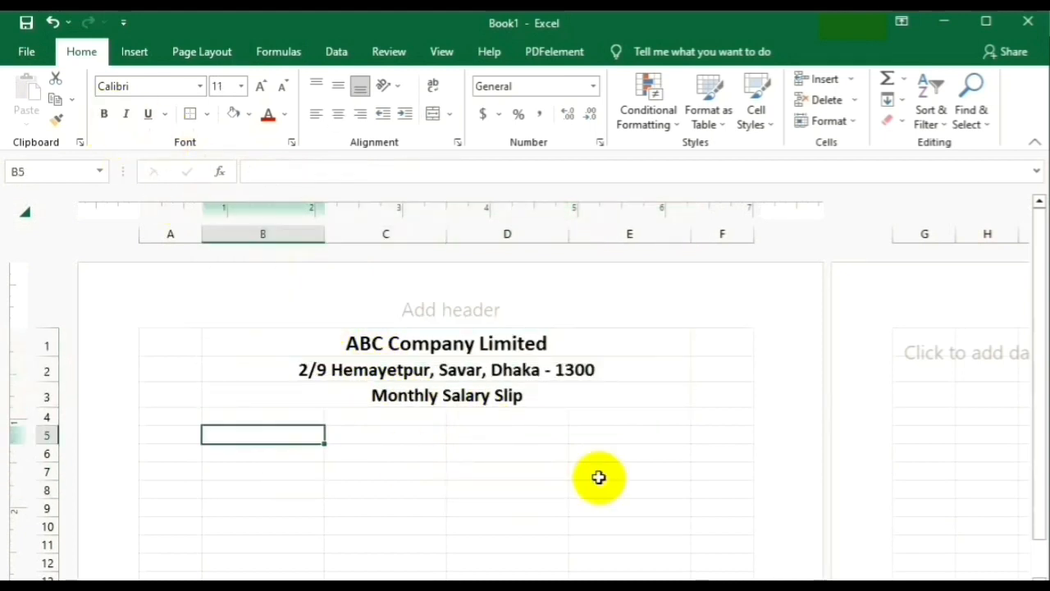
Enter the labels Employee ID (B5), Designation (B6), Employee Name (D5) and Monthly Salary (D6).
type("Employee ID")
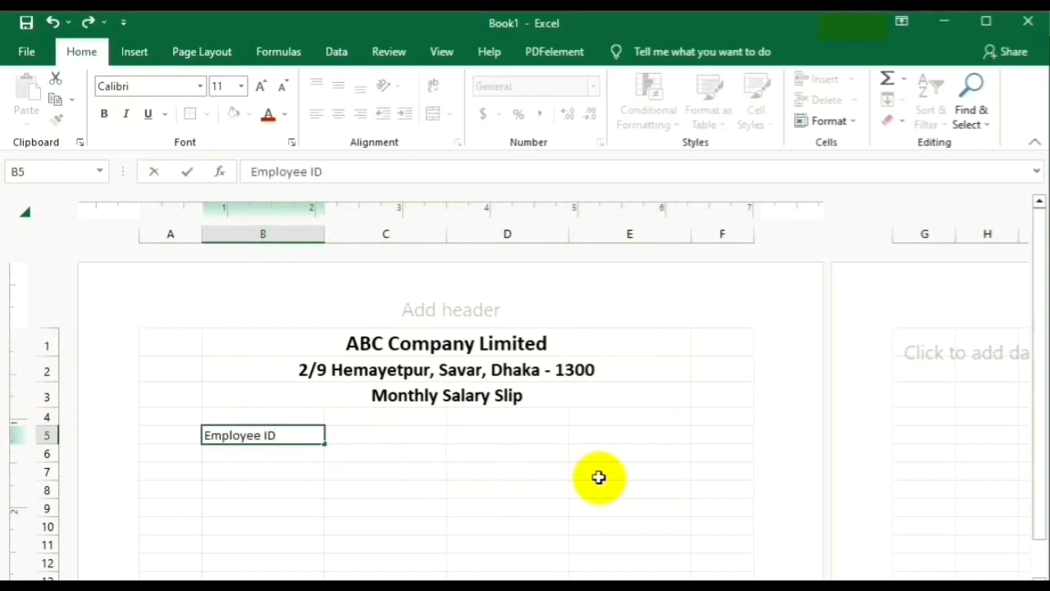
left_click(347, 487)
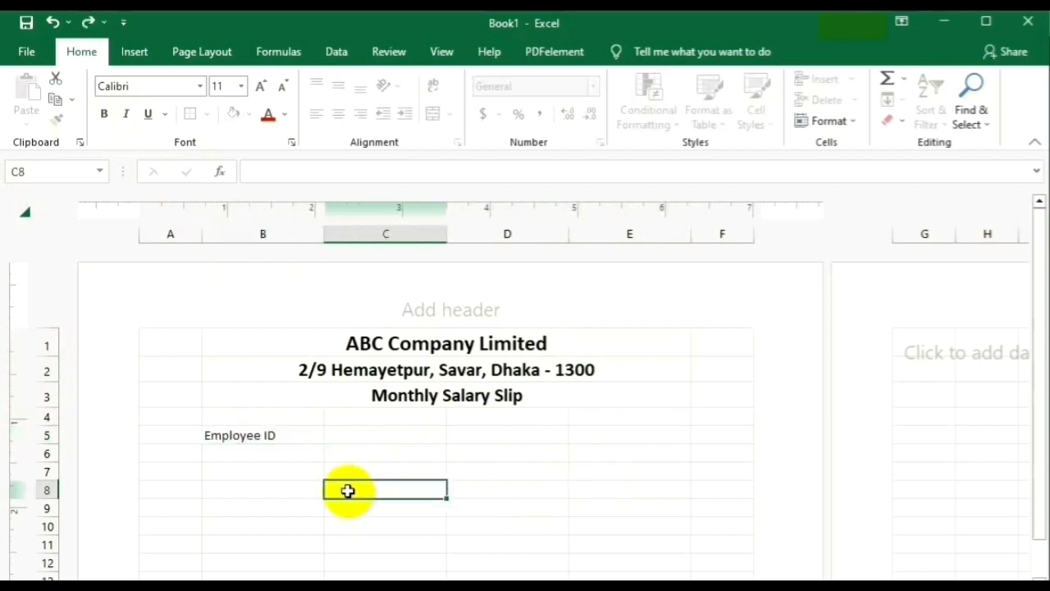
left_click(271, 461)
type("Designation")
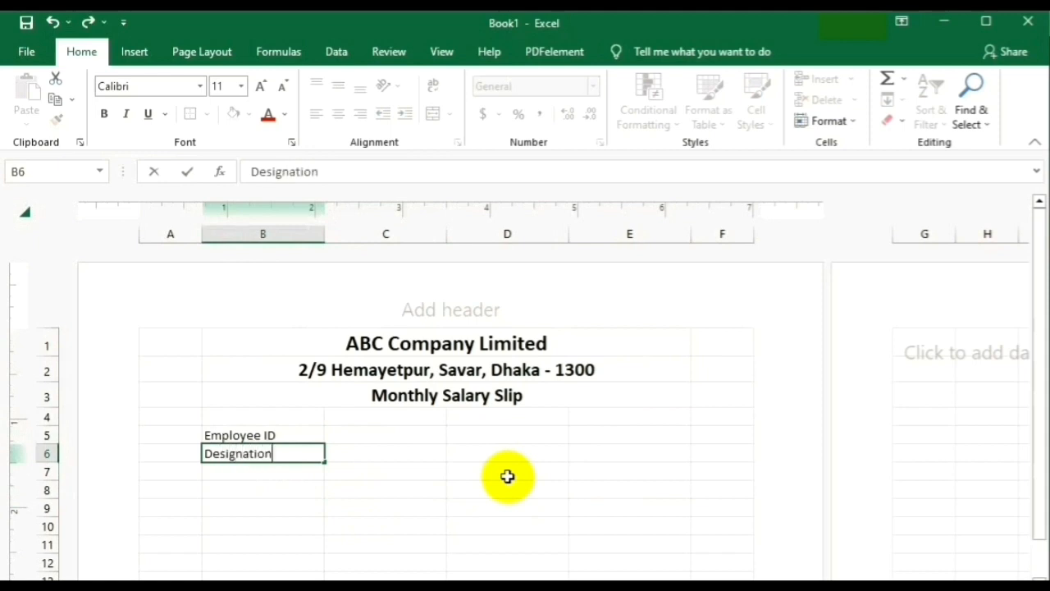
left_click(399, 541)
left_click(355, 436)
left_click(467, 435)
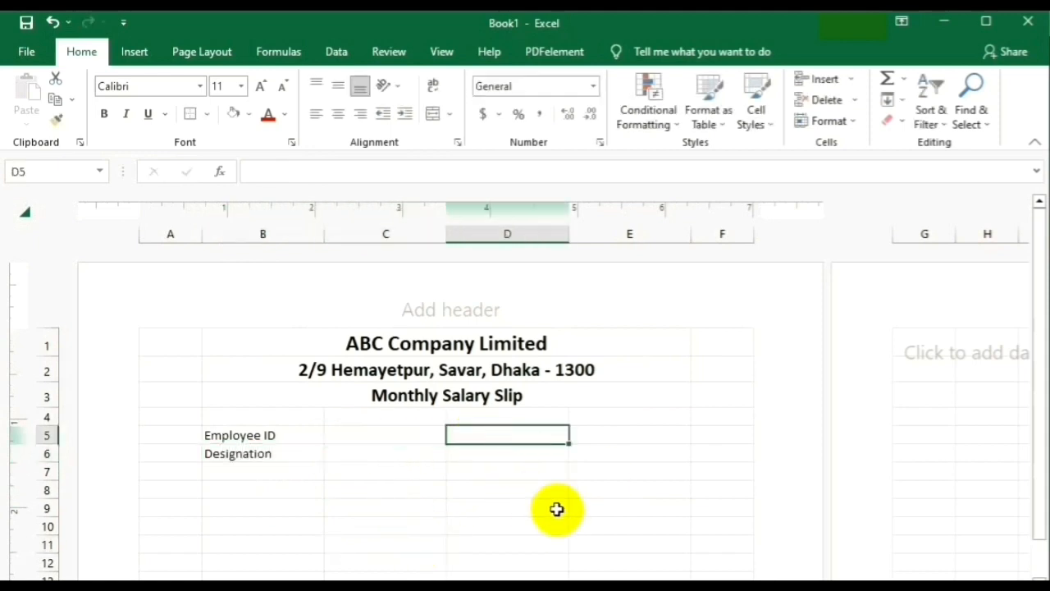
type("Employee Name")
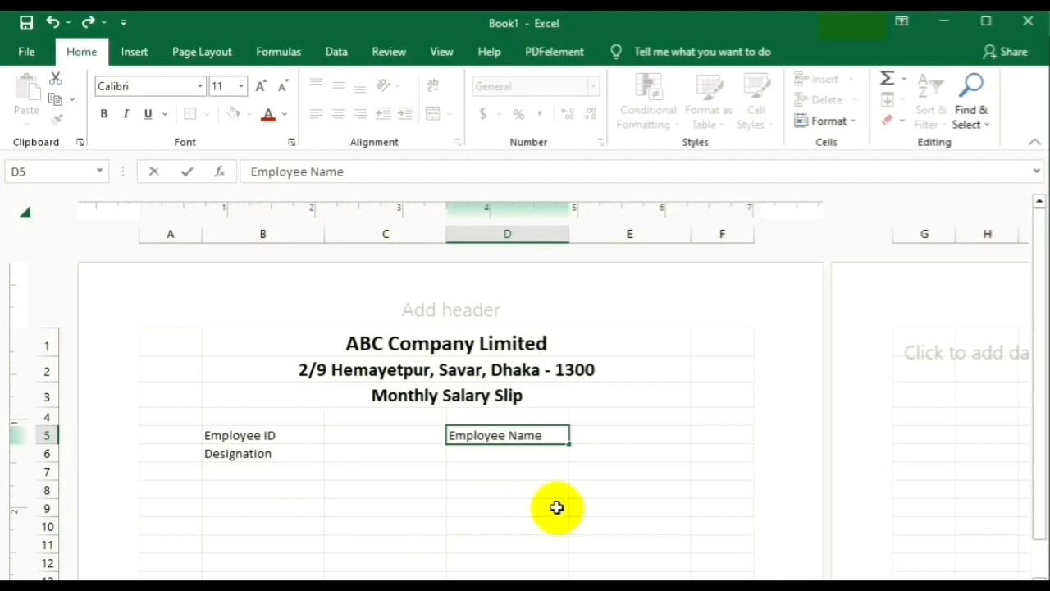
key("Return")
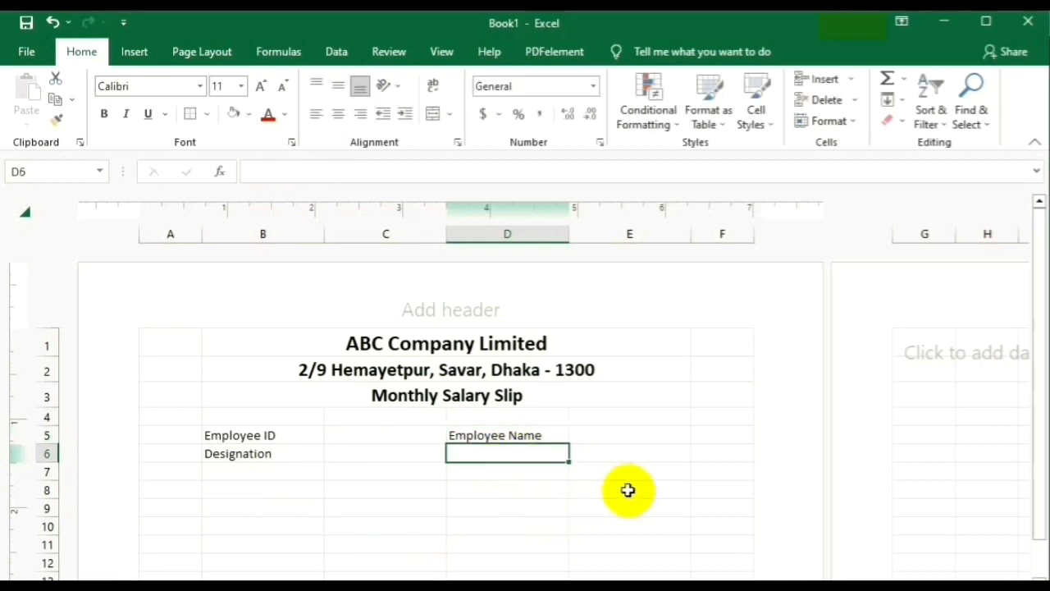
type("Monthly Salary")
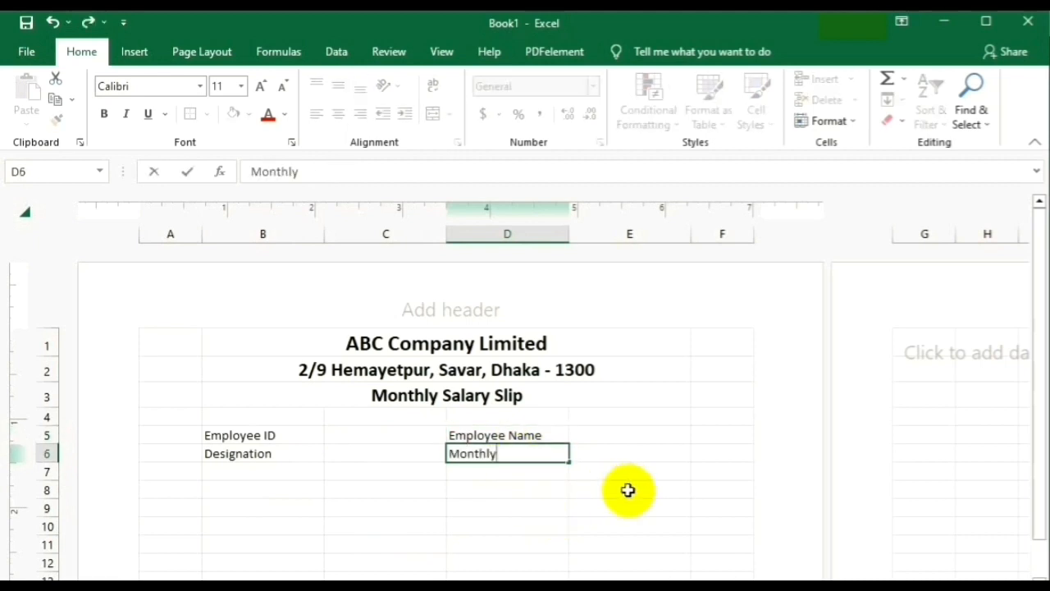
left_click(509, 504)
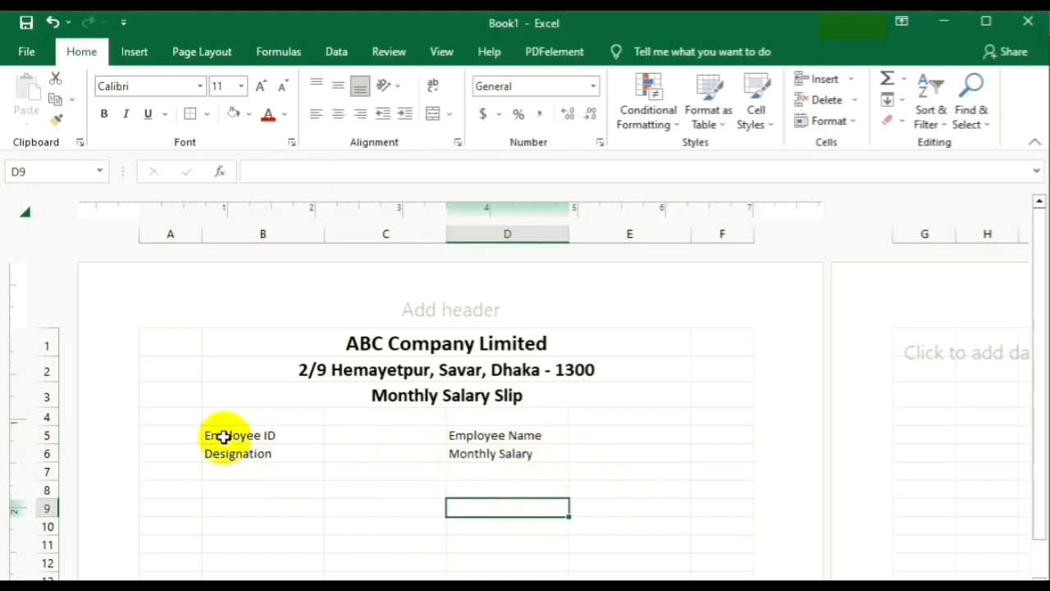
Apply All Borders to the B5:E6 employee details block.
left_click_drag(223, 434, 602, 457)
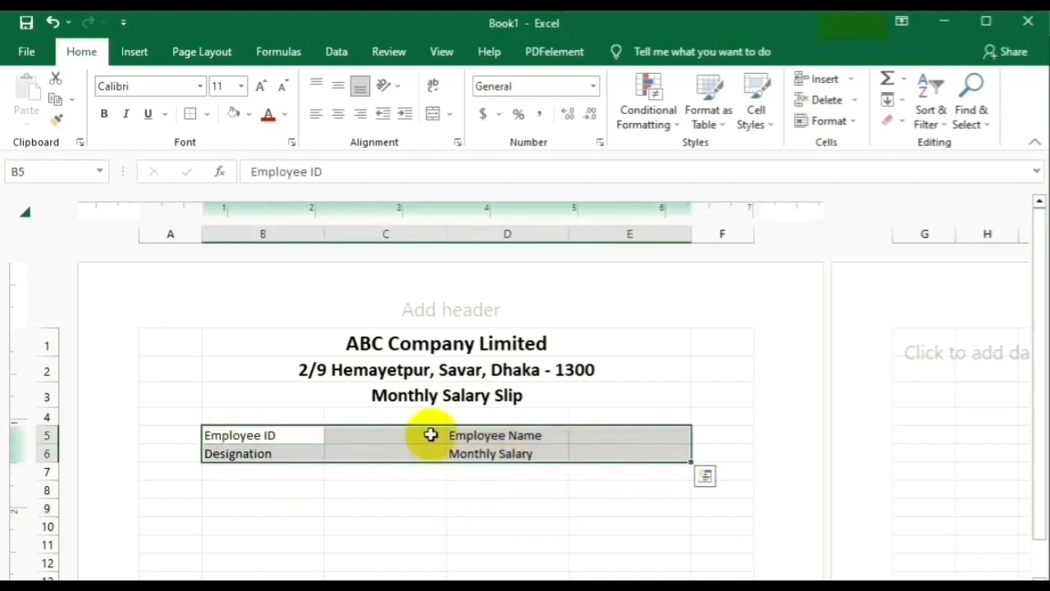
left_click(208, 115)
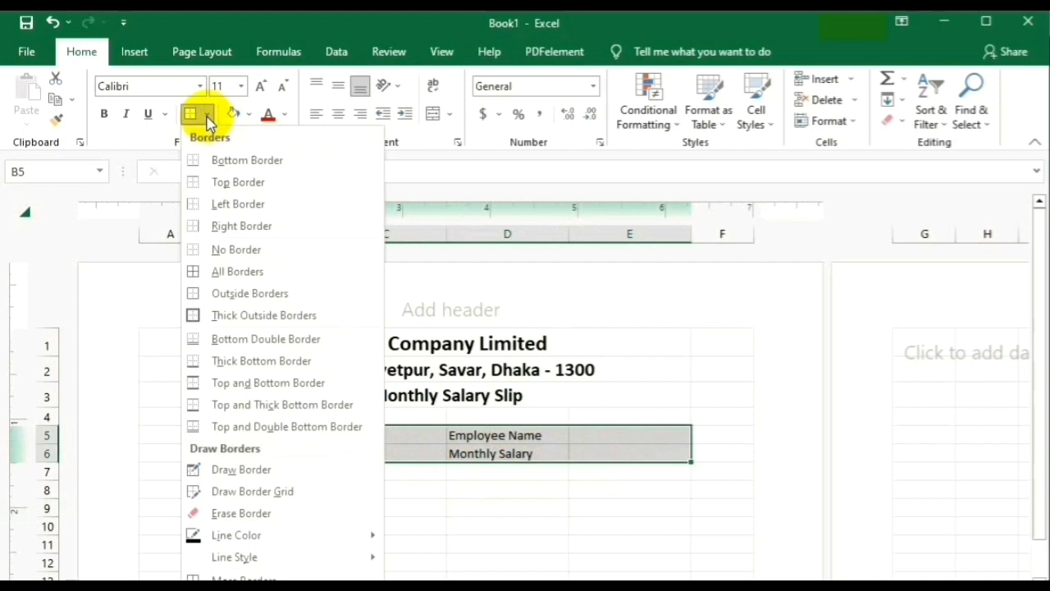
left_click(233, 272)
left_click(523, 529)
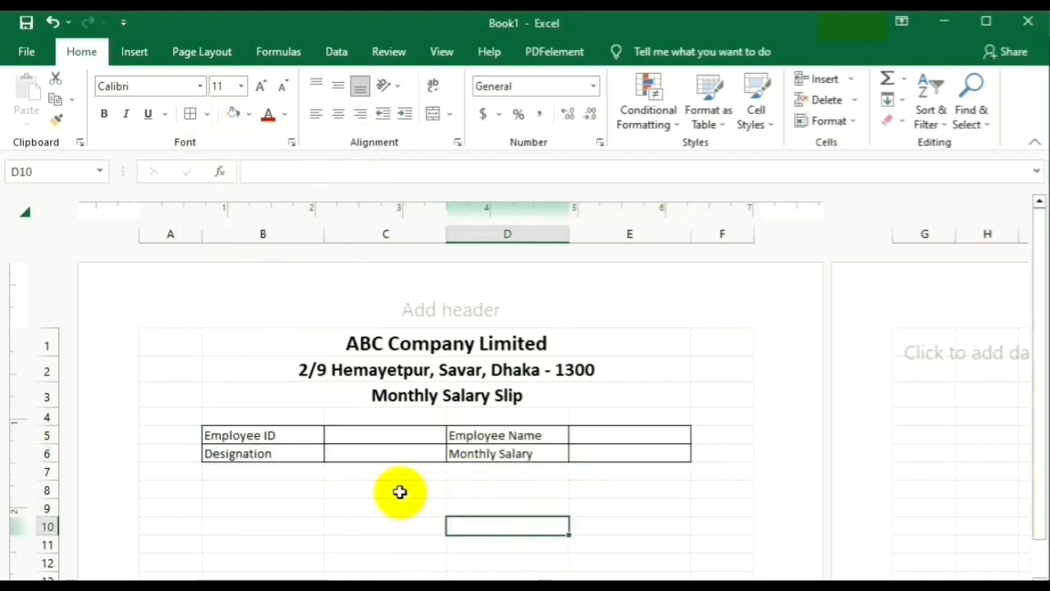
Merge and centre B8:C8 as 'Income' and D8:E8 as 'Deduction'.
left_click(278, 492)
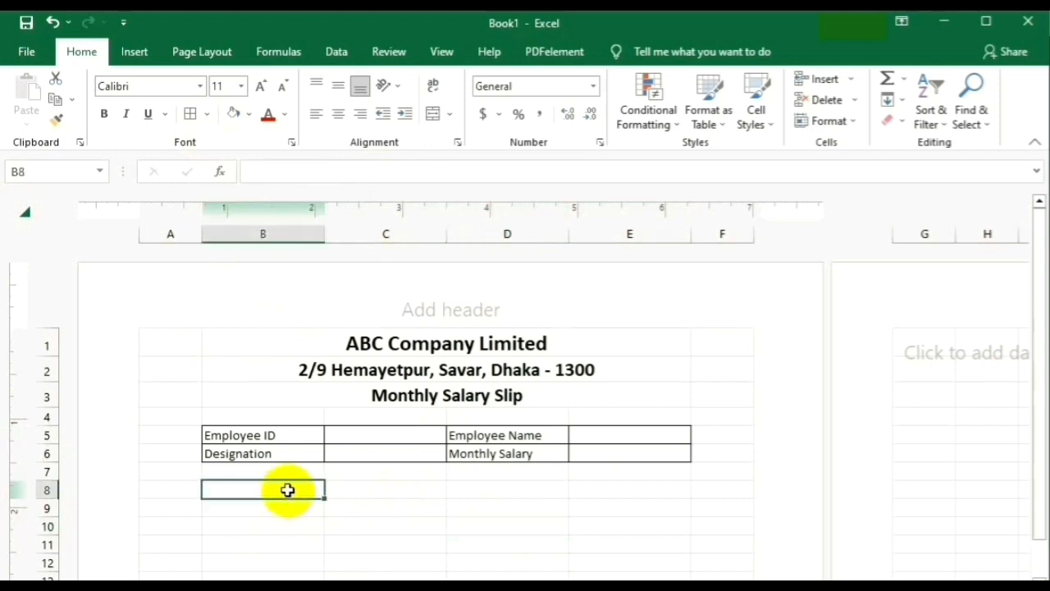
left_click_drag(293, 493, 385, 491)
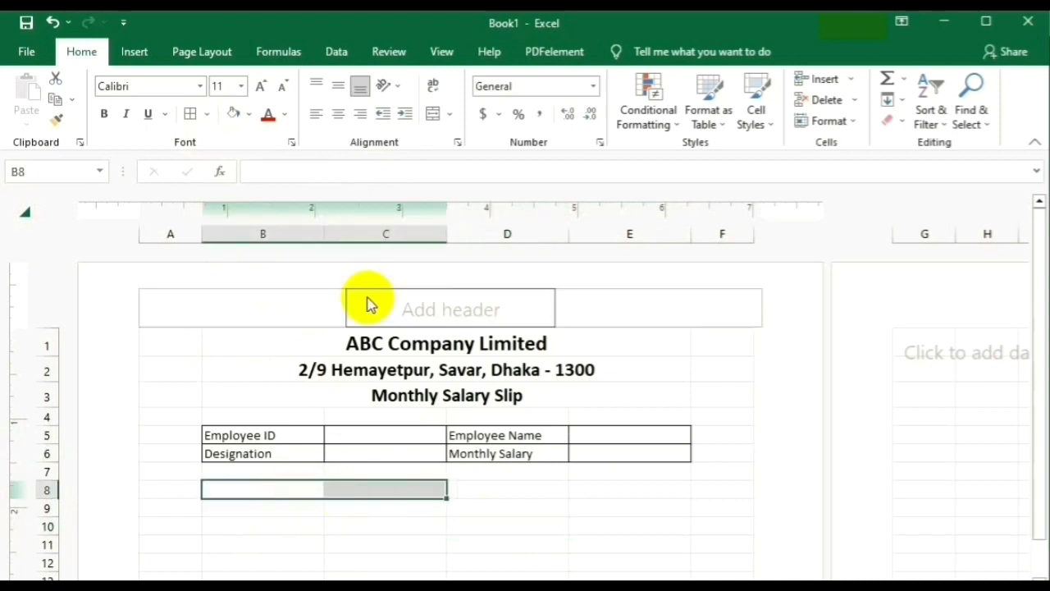
left_click(450, 122)
left_click(472, 134)
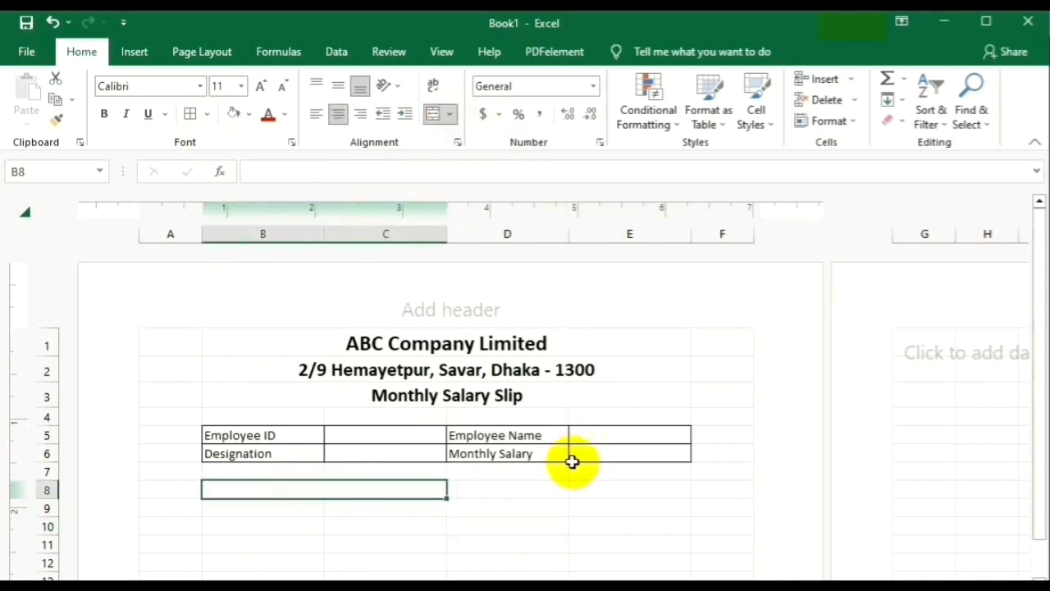
scroll(569, 459, "down", 3)
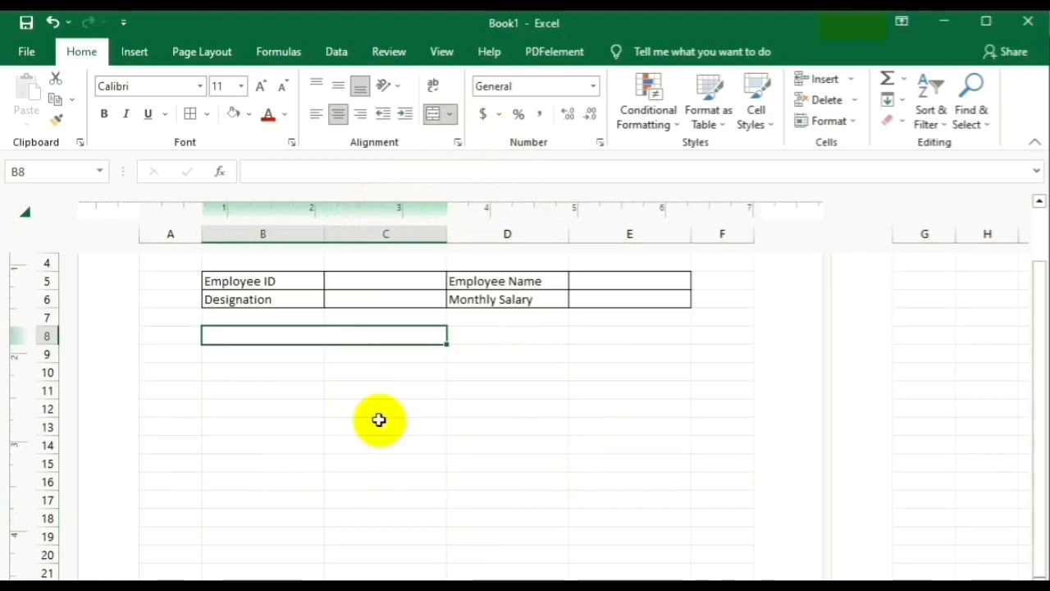
type("Income")
left_click(529, 488)
left_click_drag(502, 336, 630, 336)
left_click(451, 115)
left_click(492, 137)
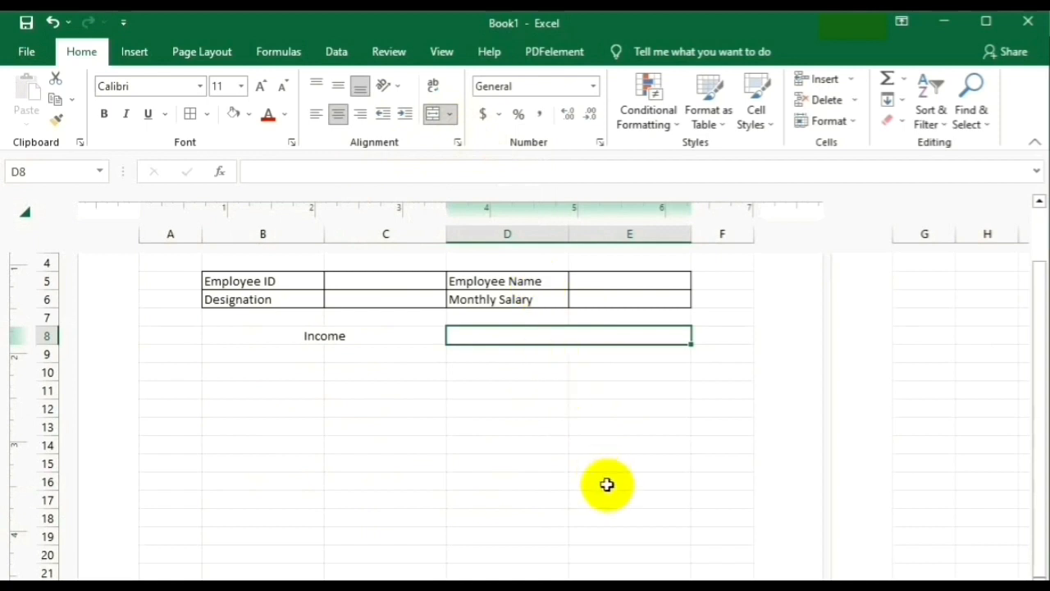
type("D")
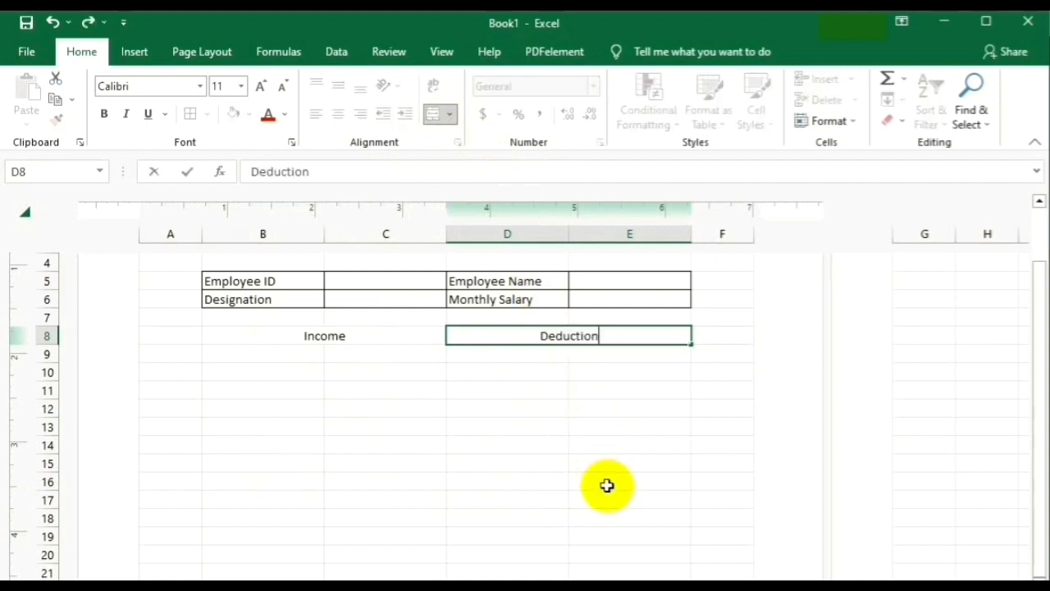
type("eduction")
left_click(279, 359)
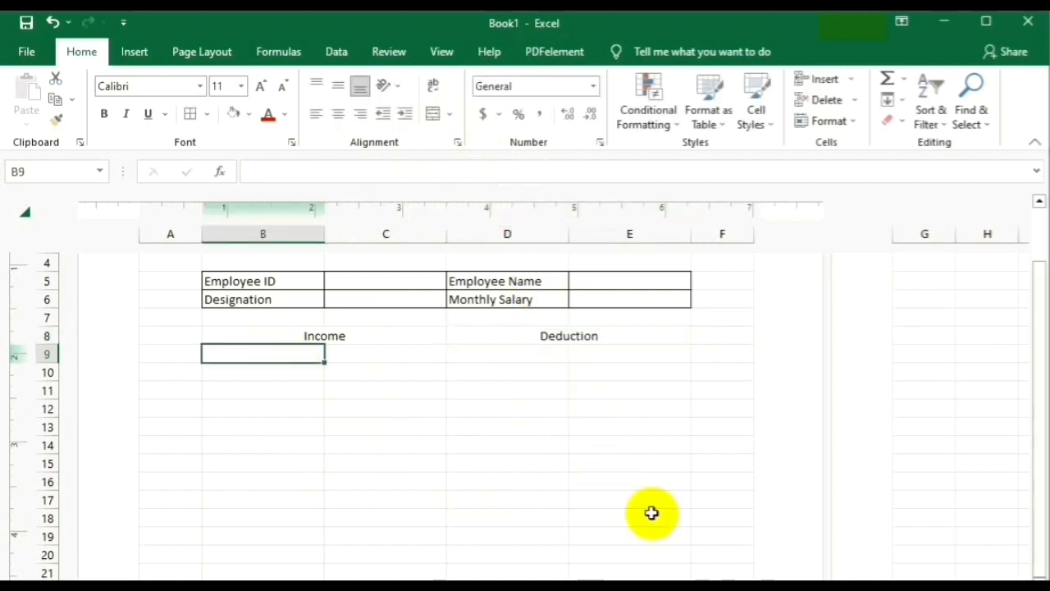
List Basic Salary, MA, TA, HRA and Gross Salary down B9:B13.
type("Basic Salary")
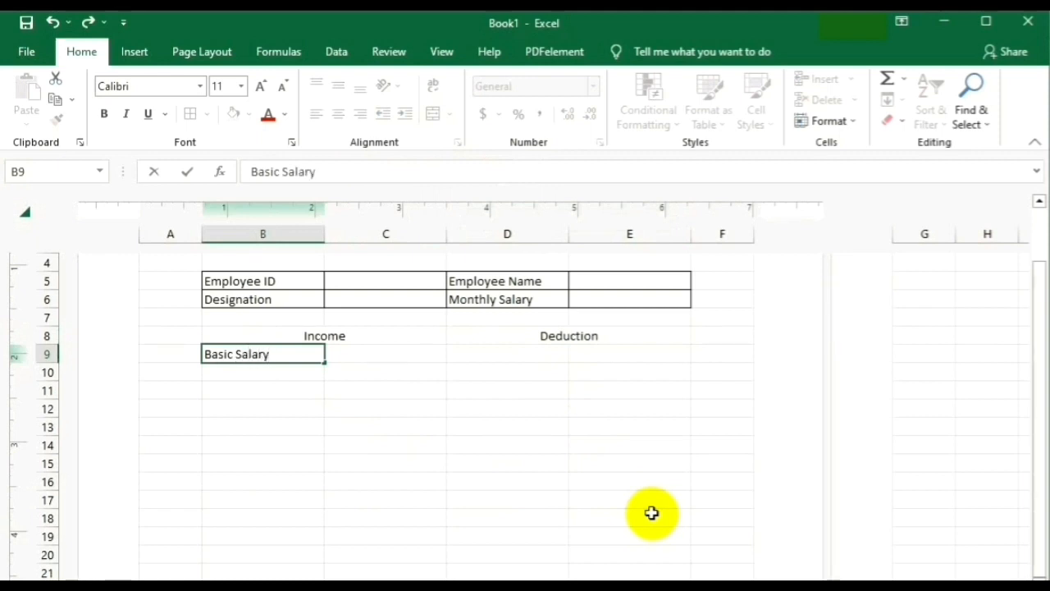
left_click(258, 374)
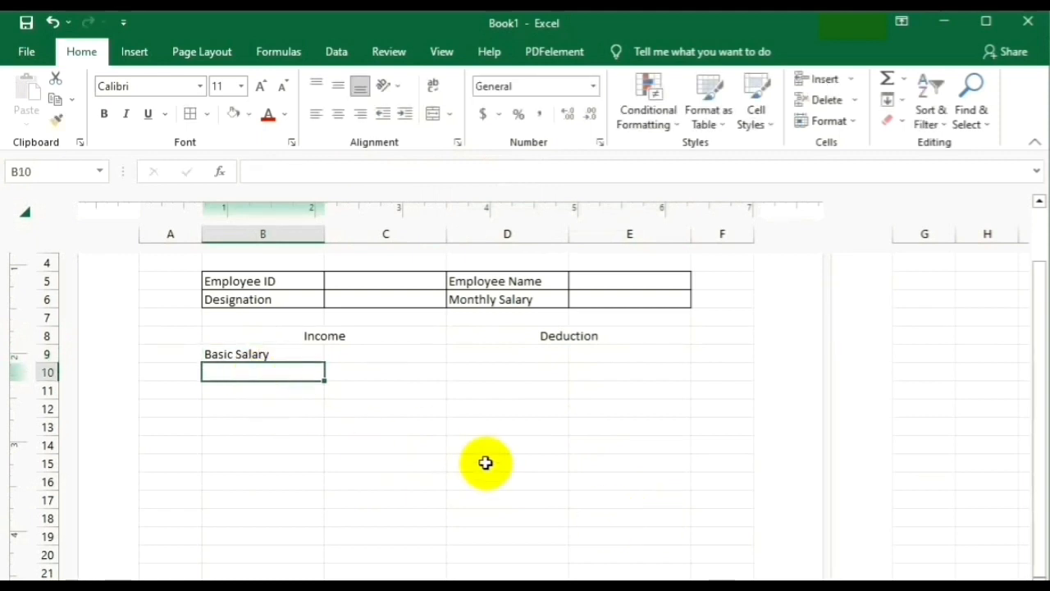
type("MA")
left_click(248, 389)
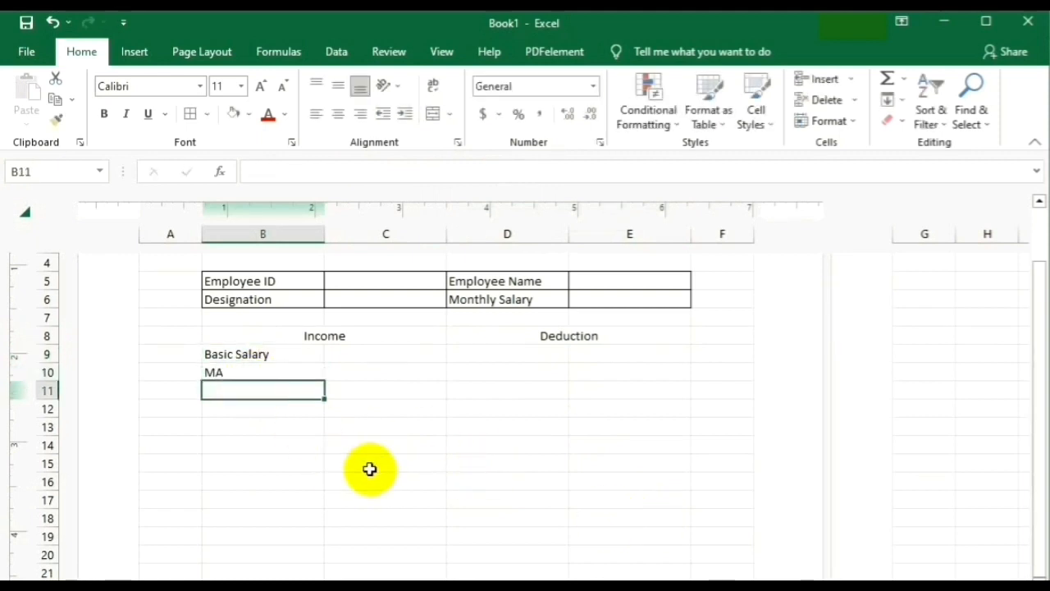
type("TA")
left_click(257, 410)
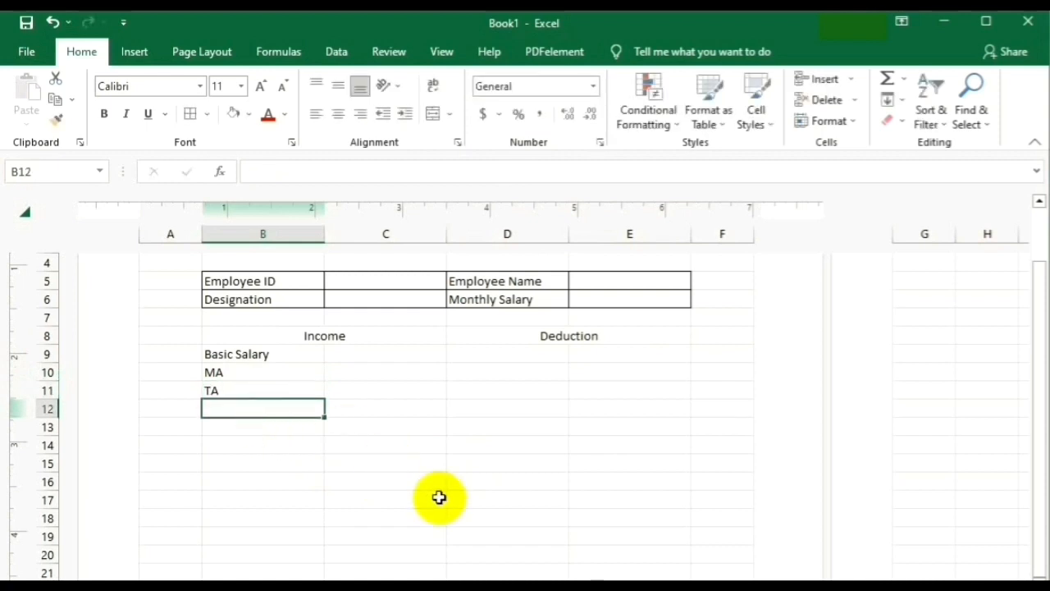
type("HRA")
left_click(230, 432)
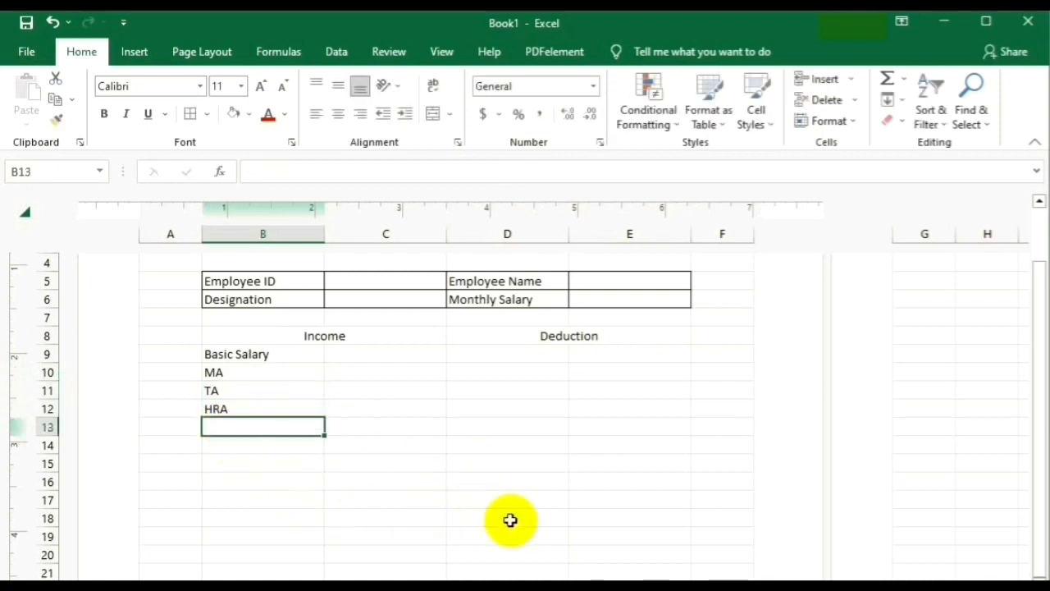
type("Gross Sala")
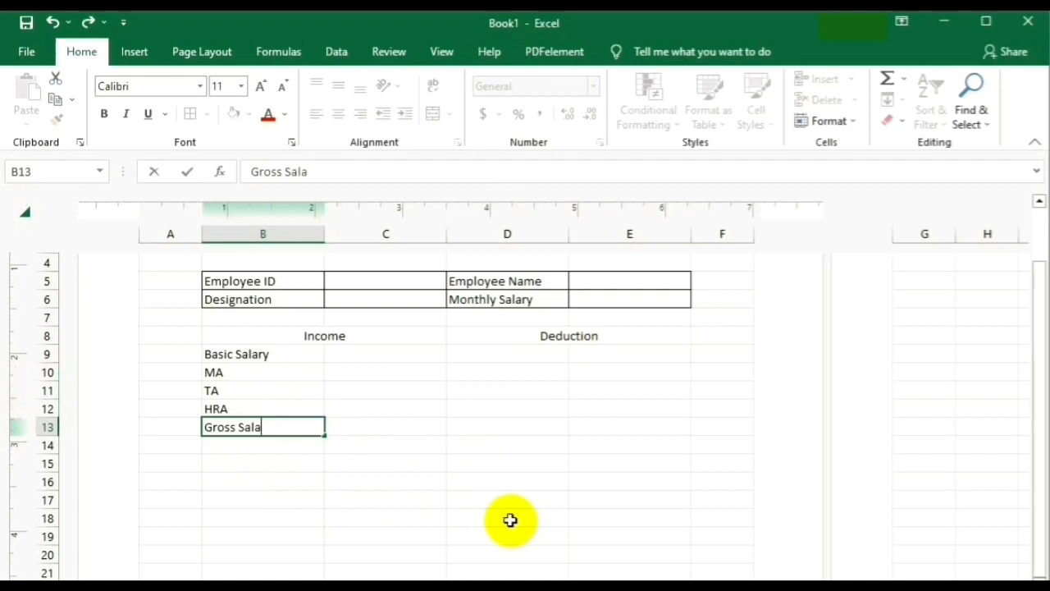
type("ry")
left_click(412, 511)
Type Providend Fund, Loan, ESI, Tax and Net Deduction into D9 through D13.
left_click(489, 353)
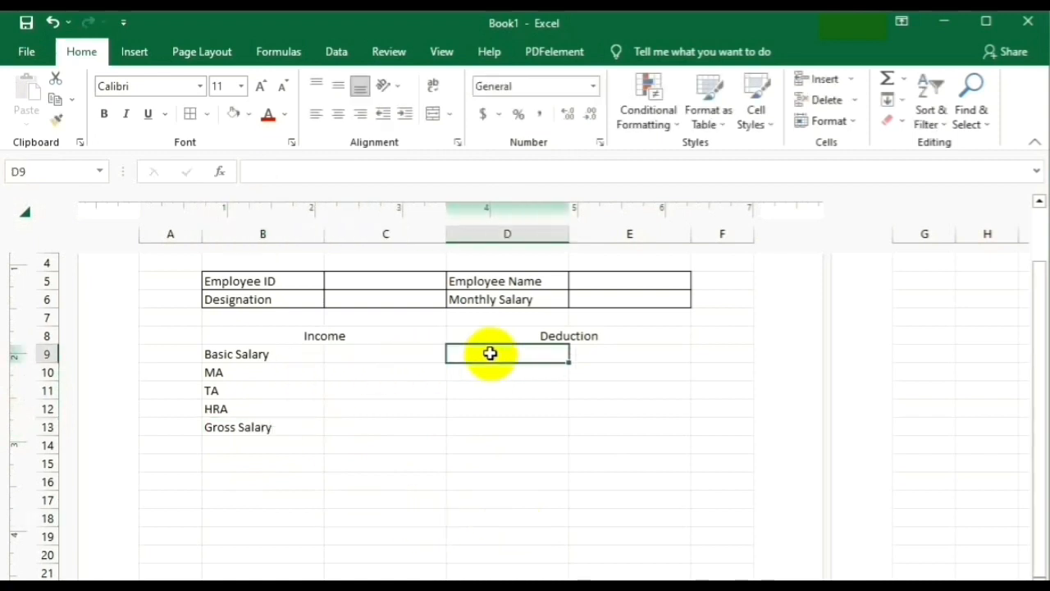
type("Providend Fund")
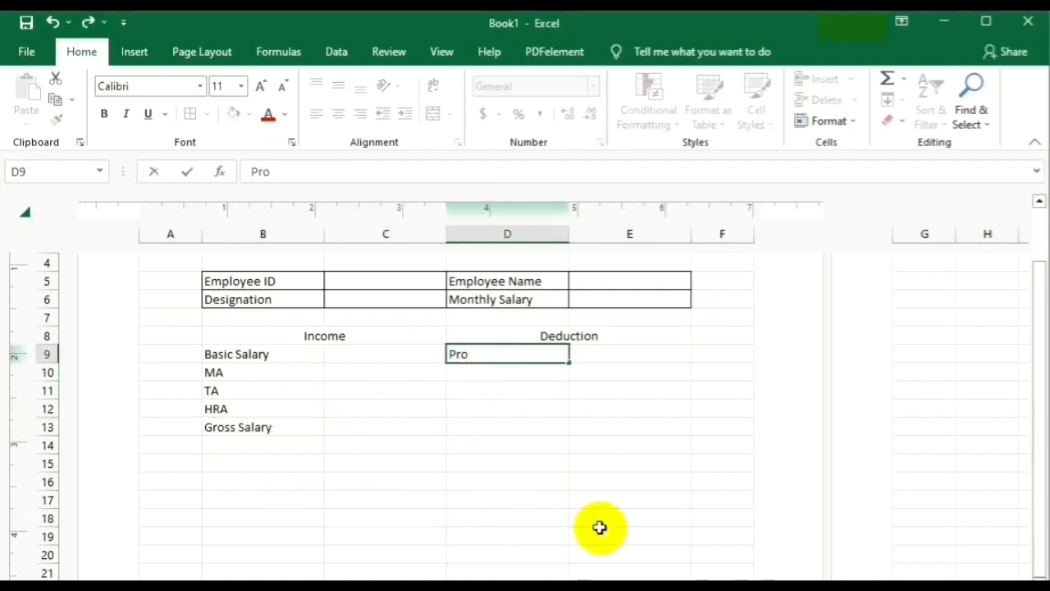
left_click(505, 373)
type("Loan")
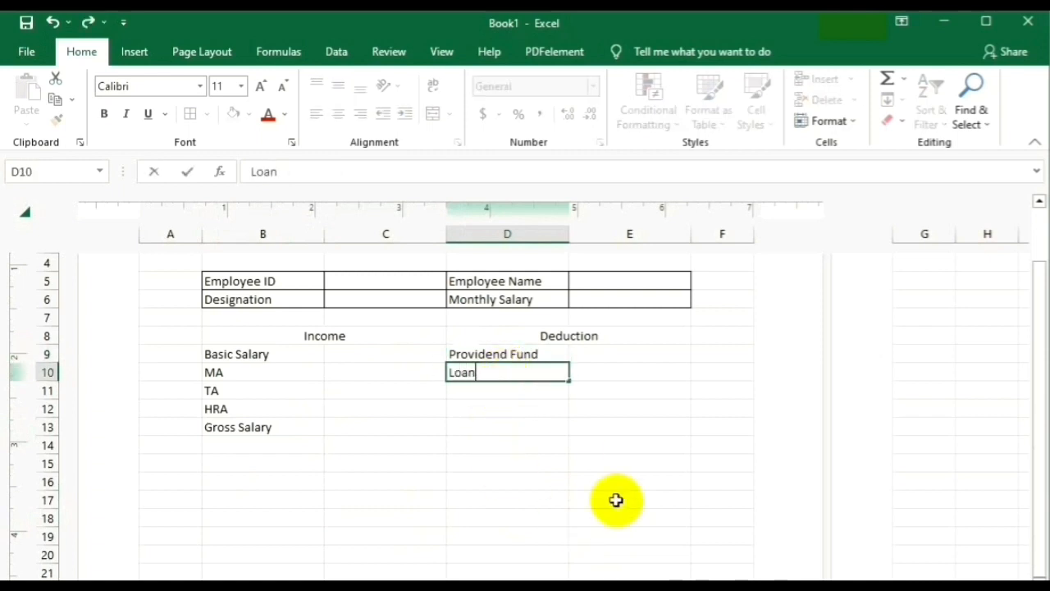
left_click(468, 386)
type("ESI")
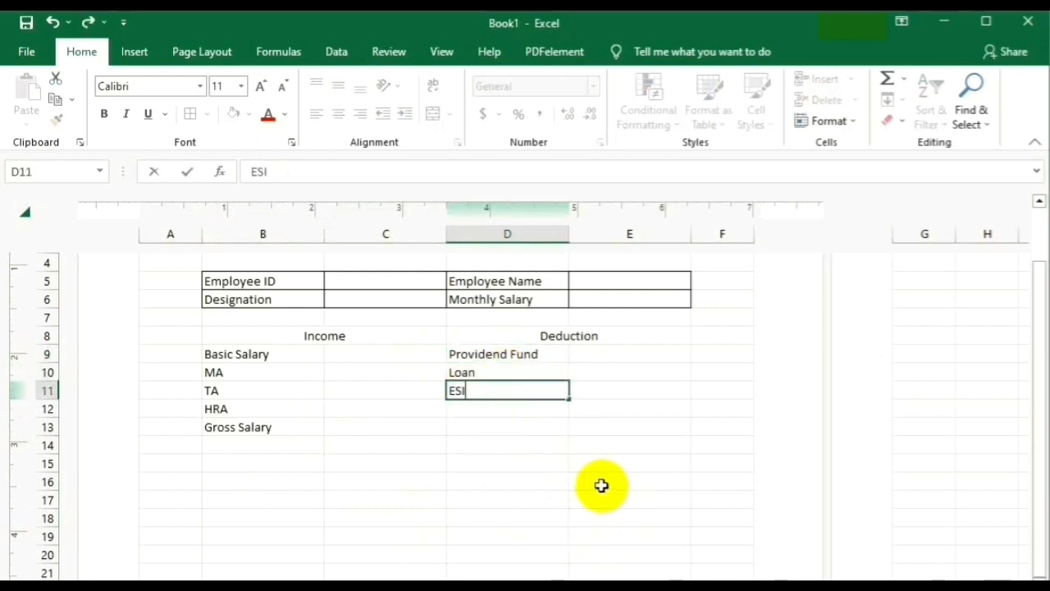
left_click(483, 410)
type("Tax")
left_click(467, 431)
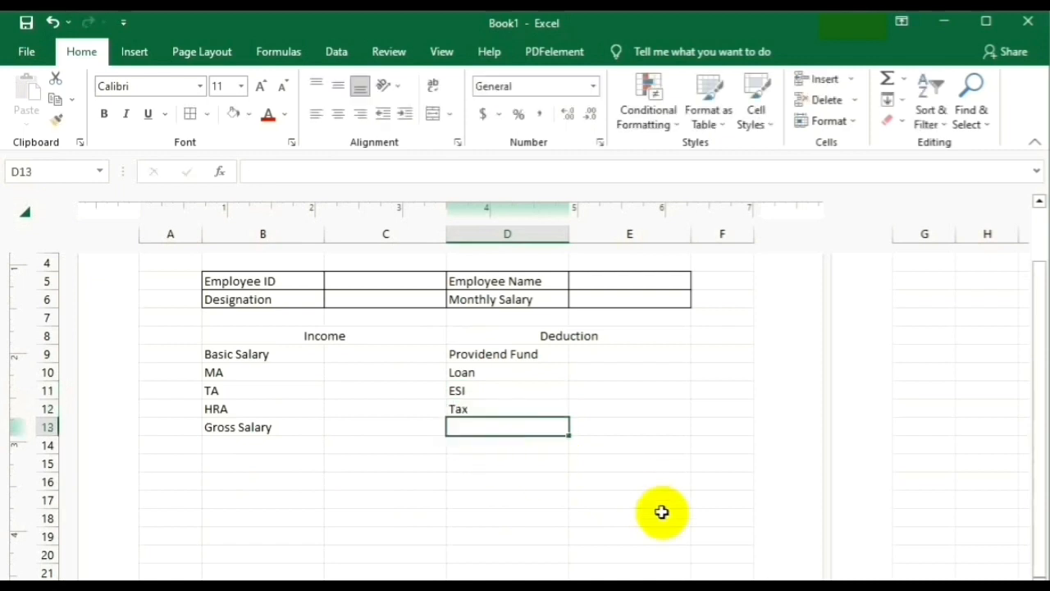
type("Net Deduction")
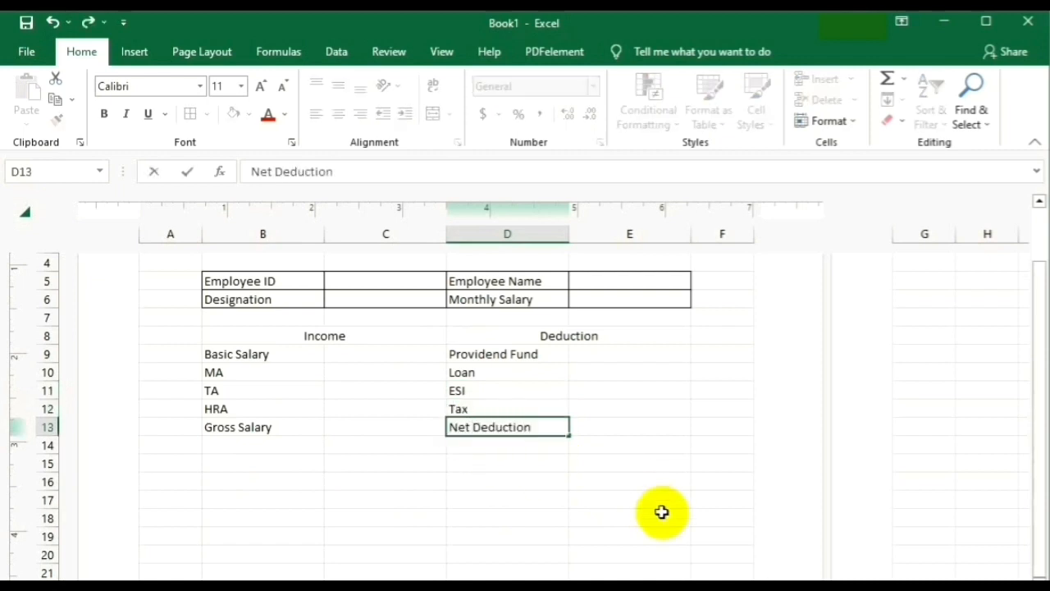
left_click(563, 499)
Apply All Borders to the Income and Deduction table.
left_click_drag(224, 341, 537, 427)
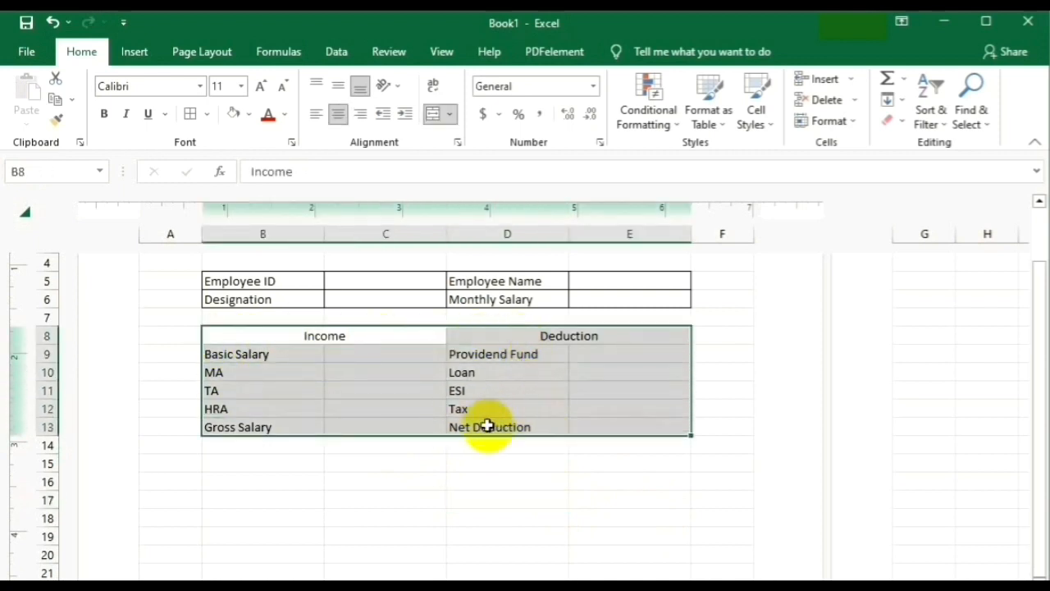
left_click(208, 116)
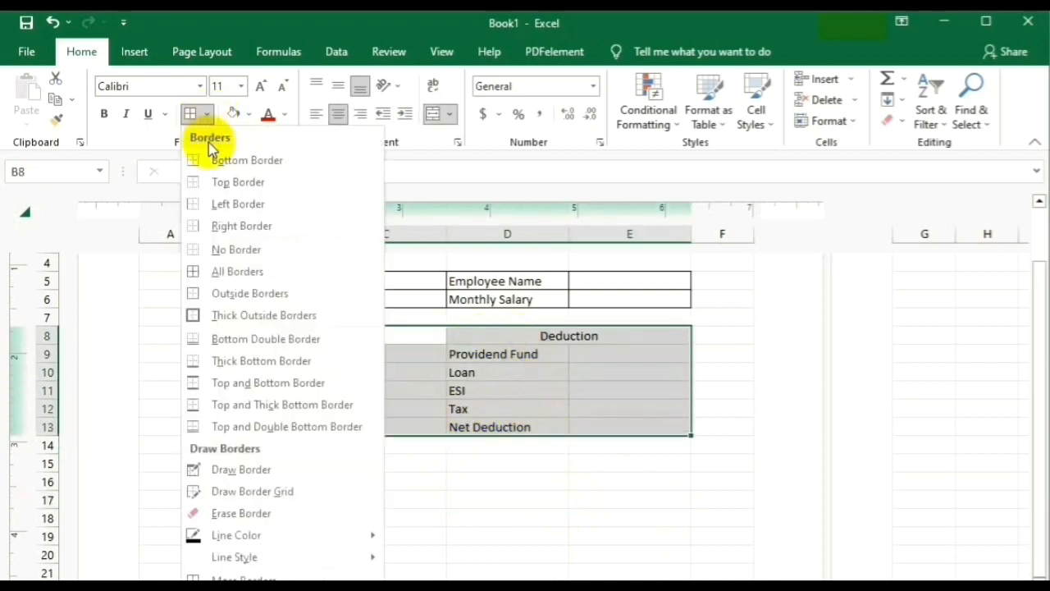
left_click(263, 272)
left_click(525, 498)
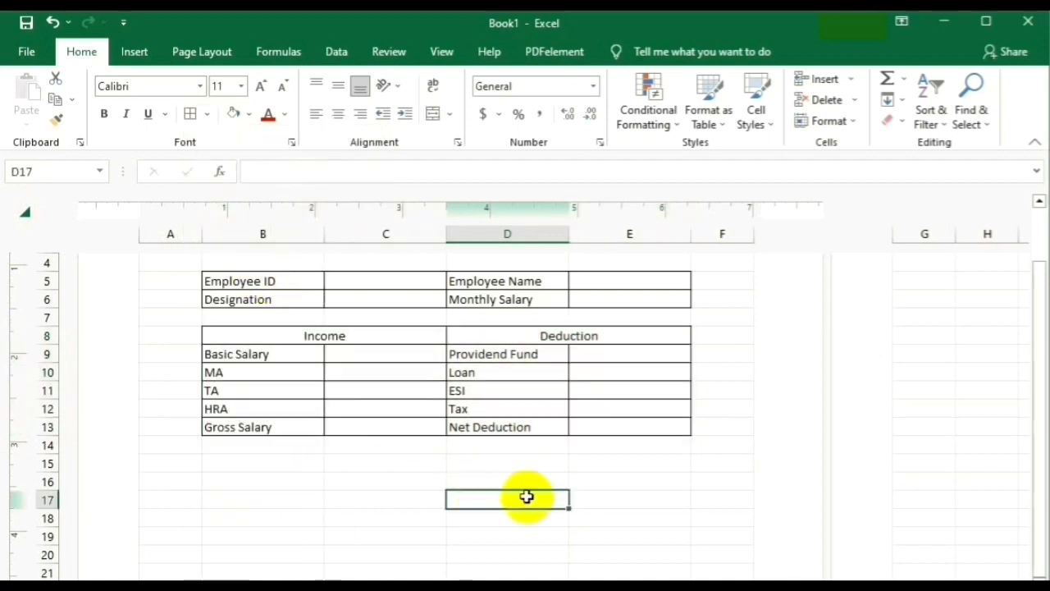
Border D14:E14 and label D14 'Net Income'.
left_click_drag(464, 452, 612, 445)
left_click(208, 121)
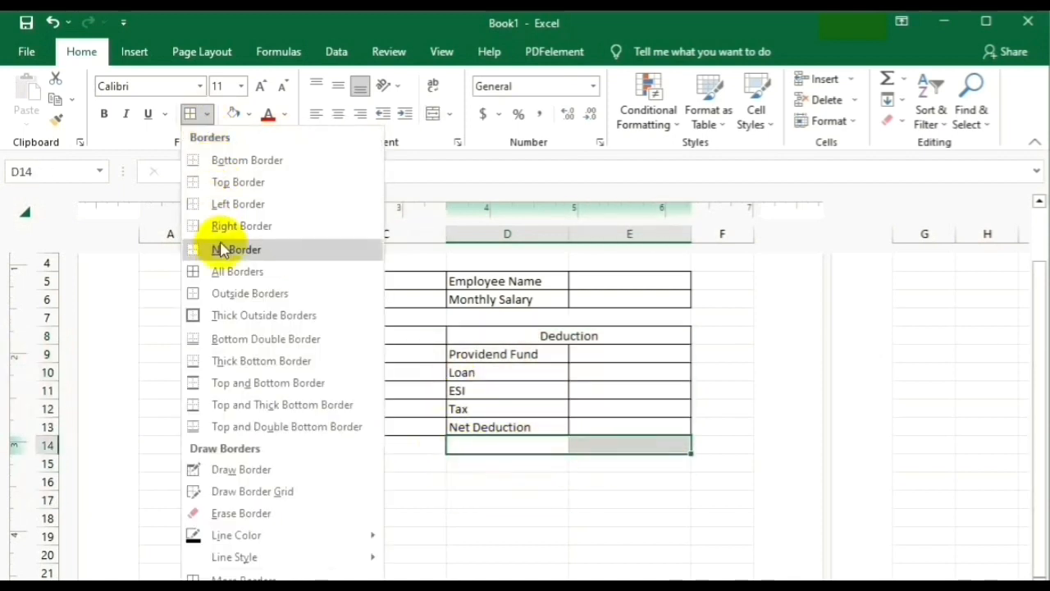
left_click(221, 270)
type("Ne")
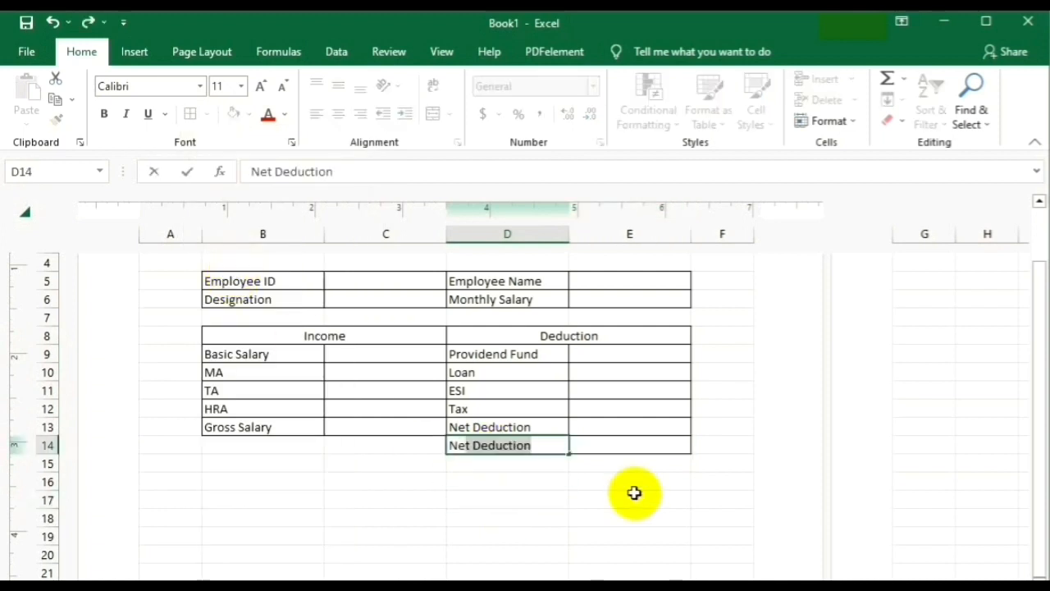
type("t Income")
left_click(490, 478)
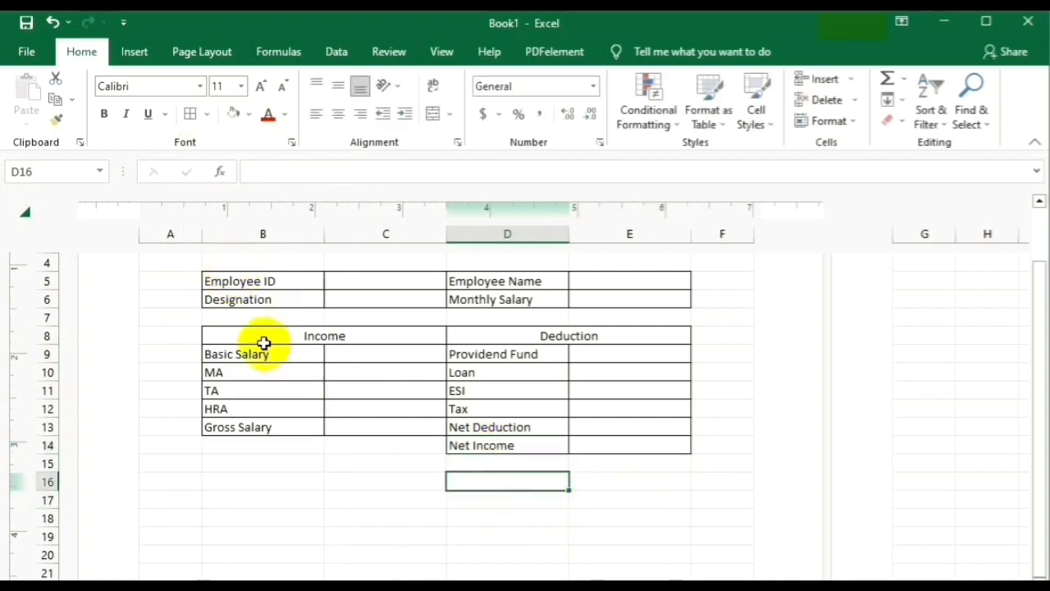
Set the Income/Deduction header row to 12 pt with light grey shading.
left_click_drag(263, 338, 508, 336)
left_click(260, 87)
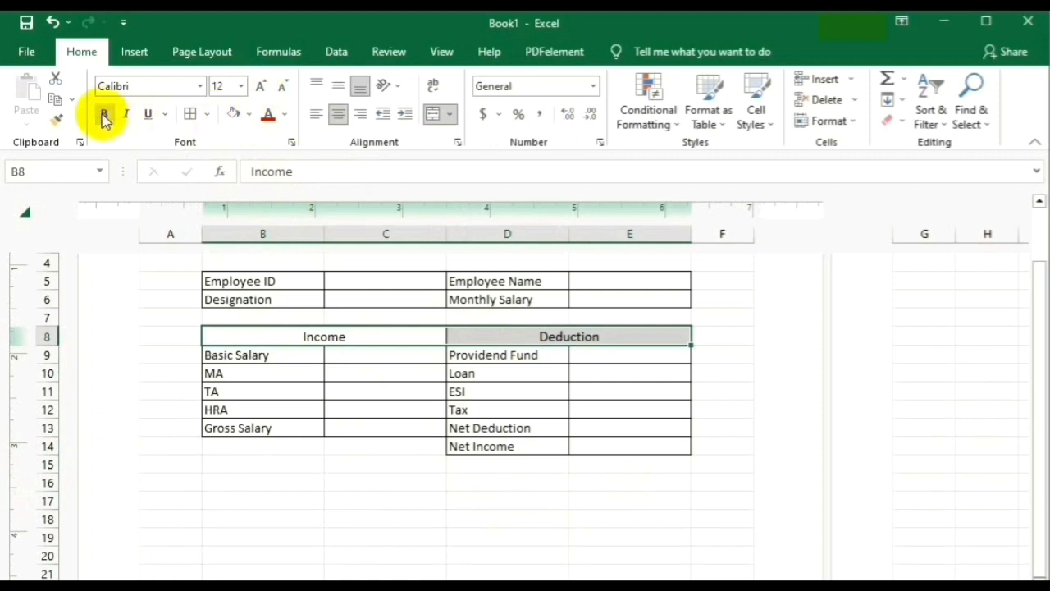
left_click(248, 114)
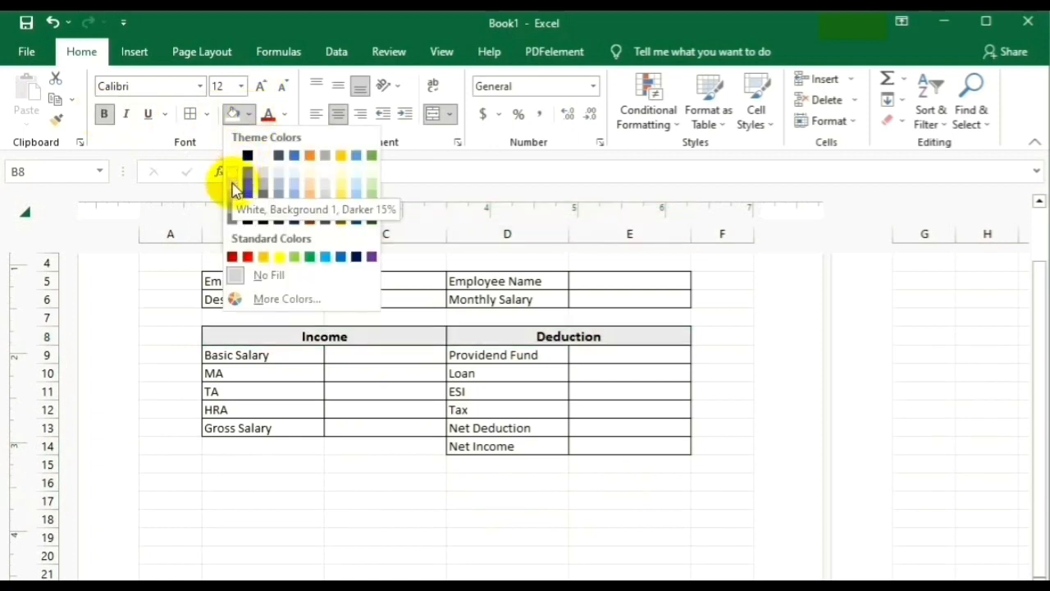
left_click(246, 178)
left_click(472, 461)
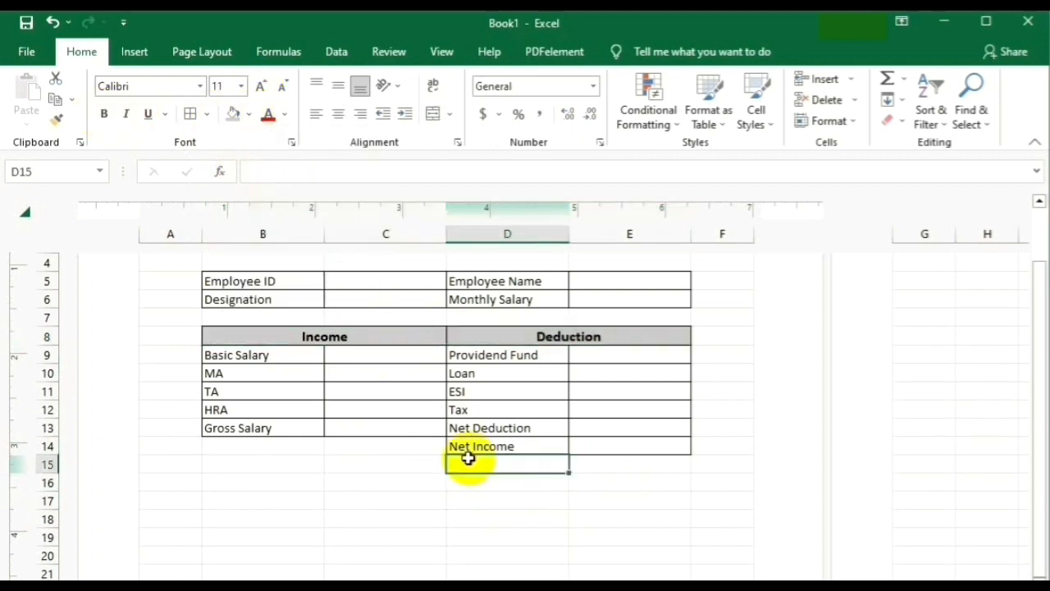
Enter 'Sign of Employee.......' in B16 and 'Manager Sign..........' in D16.
left_click(380, 510)
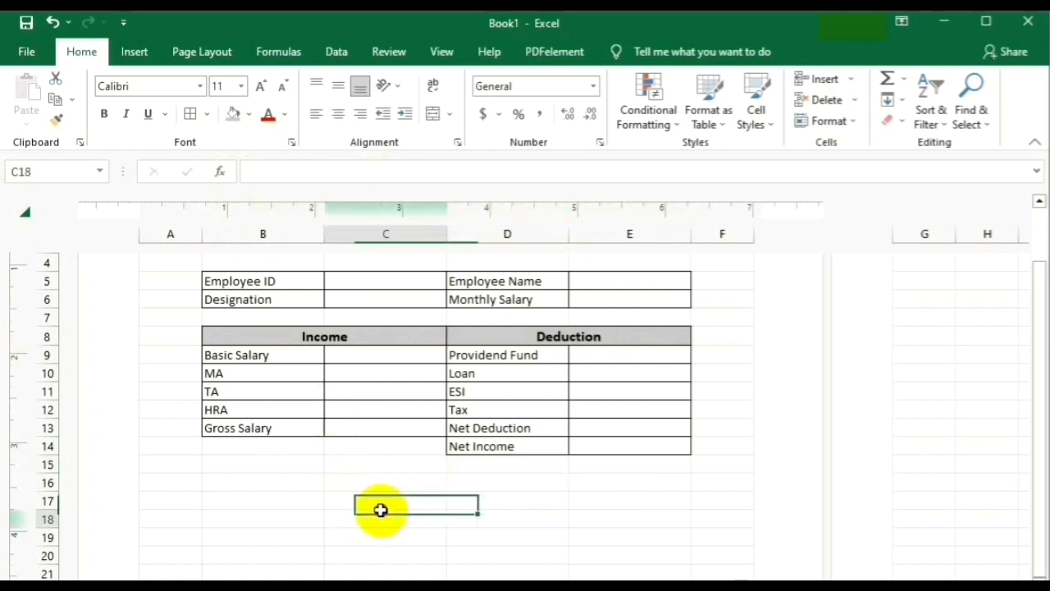
left_click(255, 483)
type("Sign")
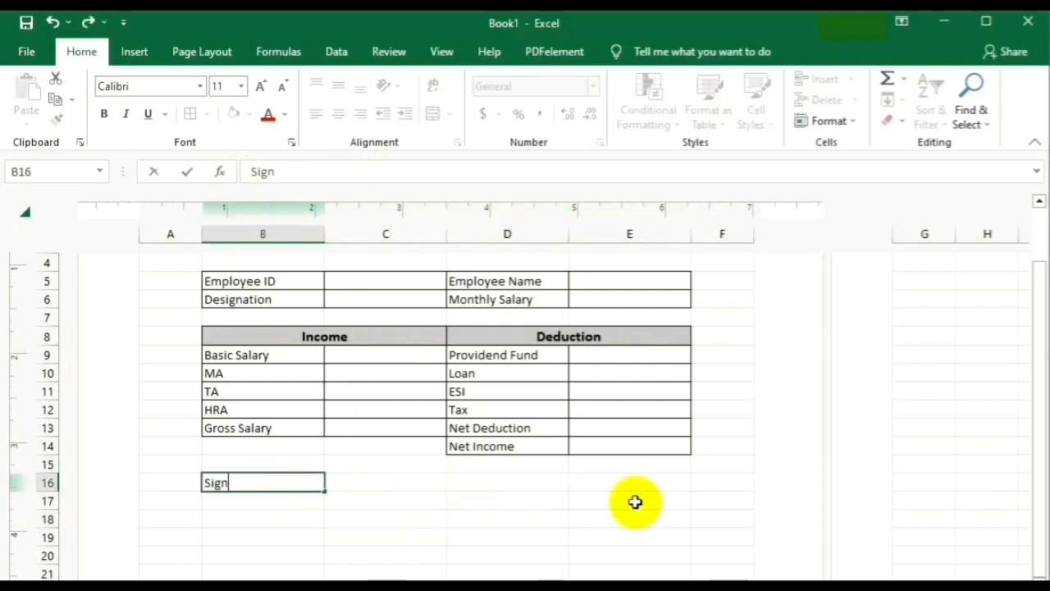
type(" of Employ")
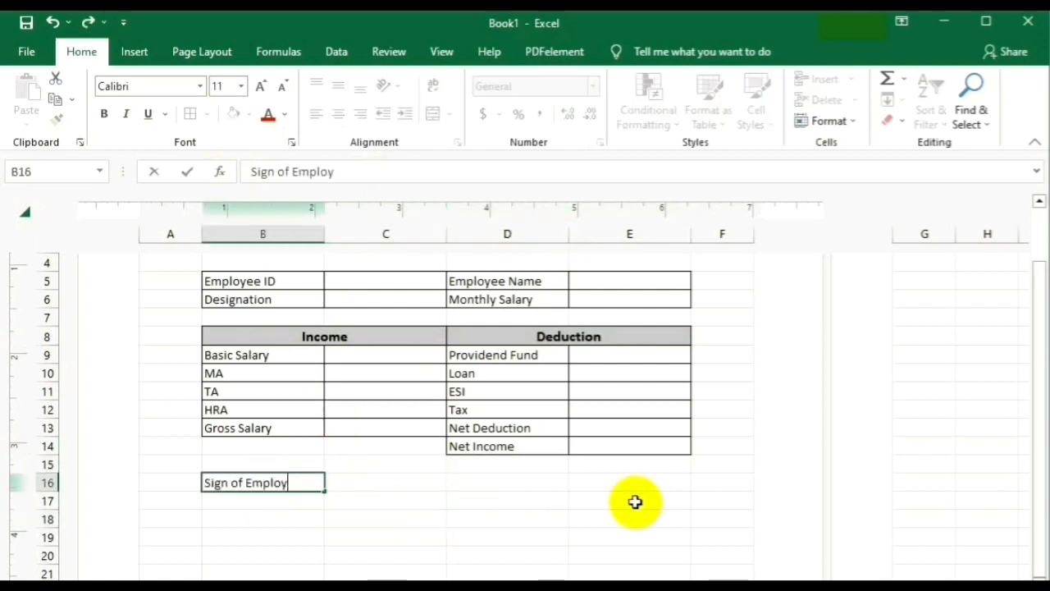
type("ee.......")
left_click(500, 535)
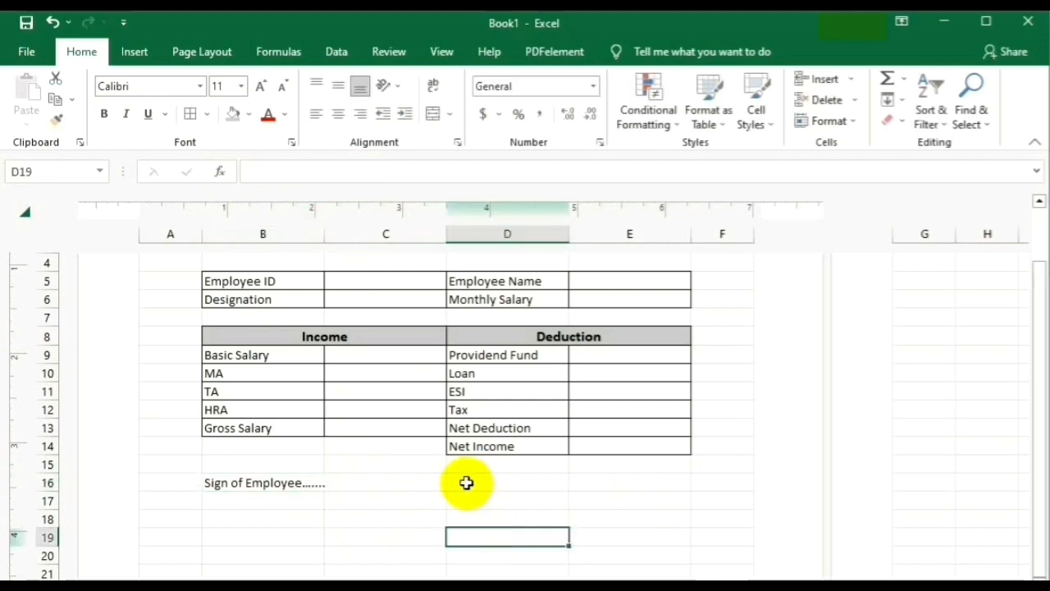
left_click(462, 484)
type("Manager Sign...........")
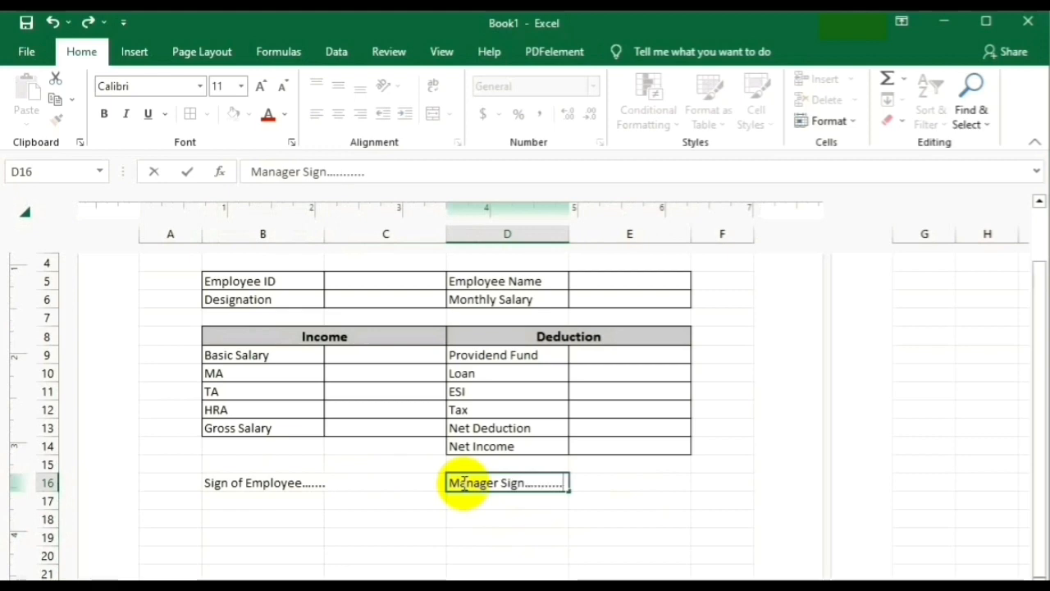
left_click(505, 537)
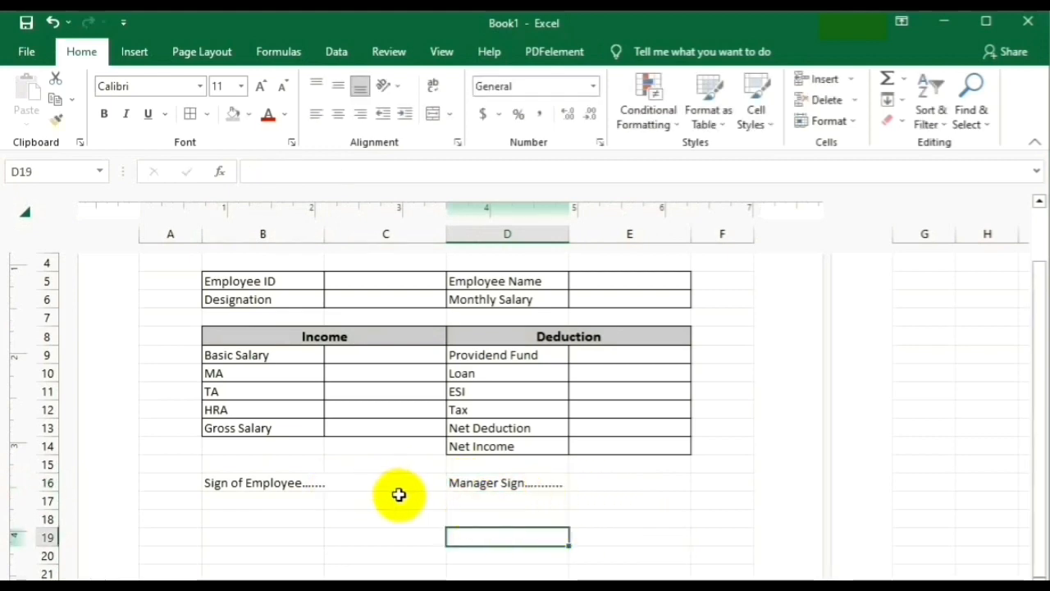
scroll(398, 492, "up", 3)
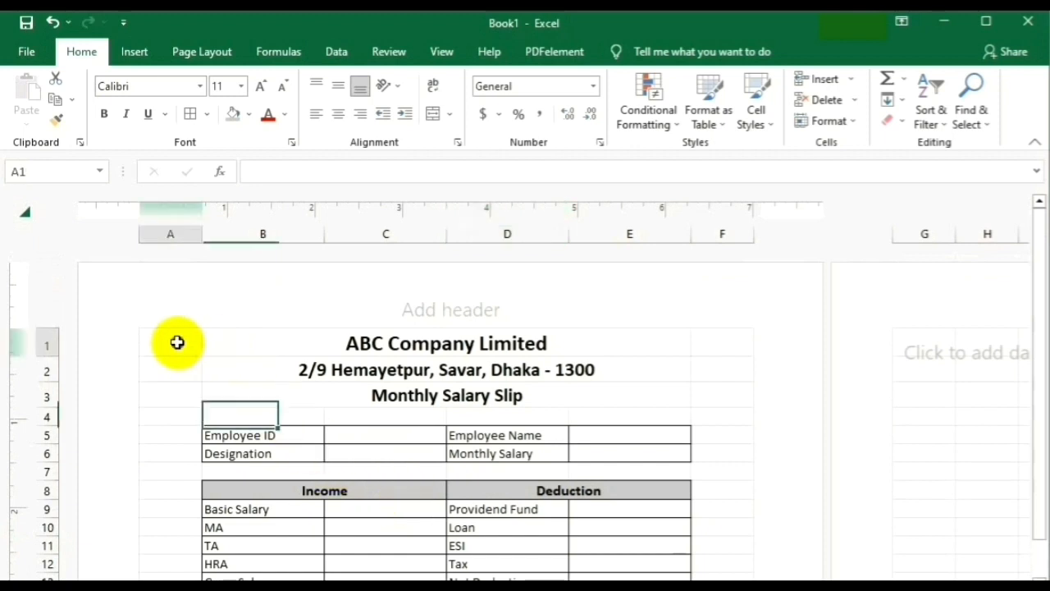
Put an outside border around the slip area A1:F16.
left_click_drag(176, 342, 672, 403)
left_click_drag(705, 419, 731, 534)
left_click(210, 117)
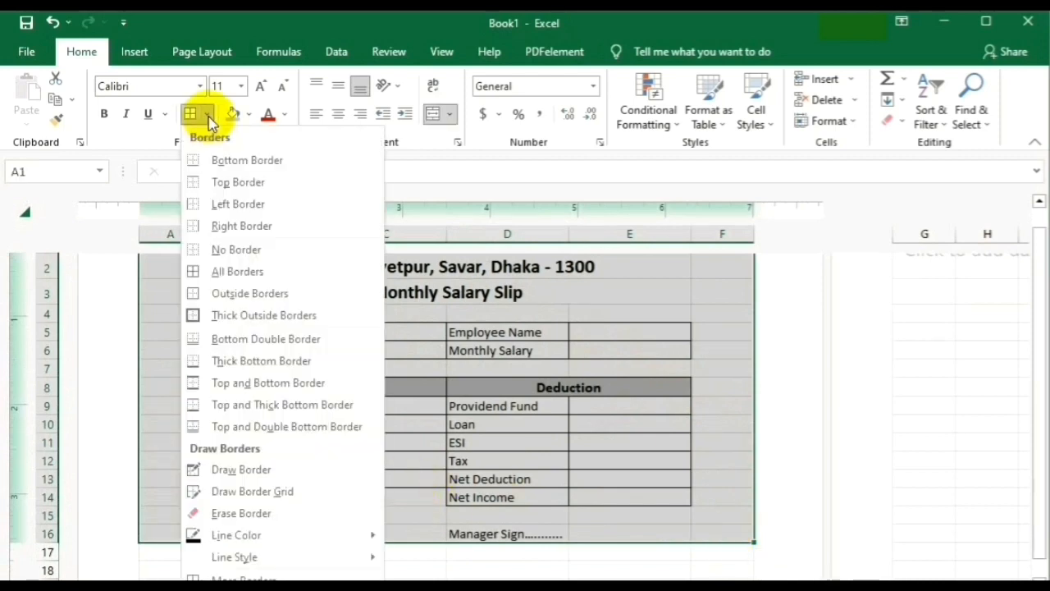
left_click(271, 295)
left_click(619, 452)
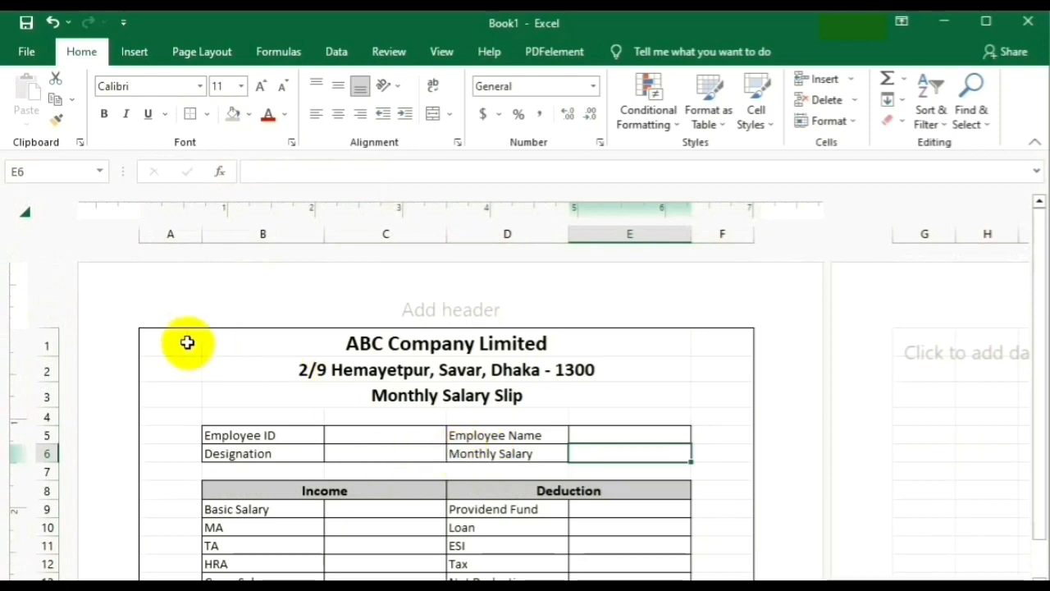
Fill the A1:F16 slip area white.
mouse_move(187, 343)
left_mouse_down()
mouse_move(694, 352)
mouse_move(753, 525)
mouse_move(726, 534)
left_mouse_up()
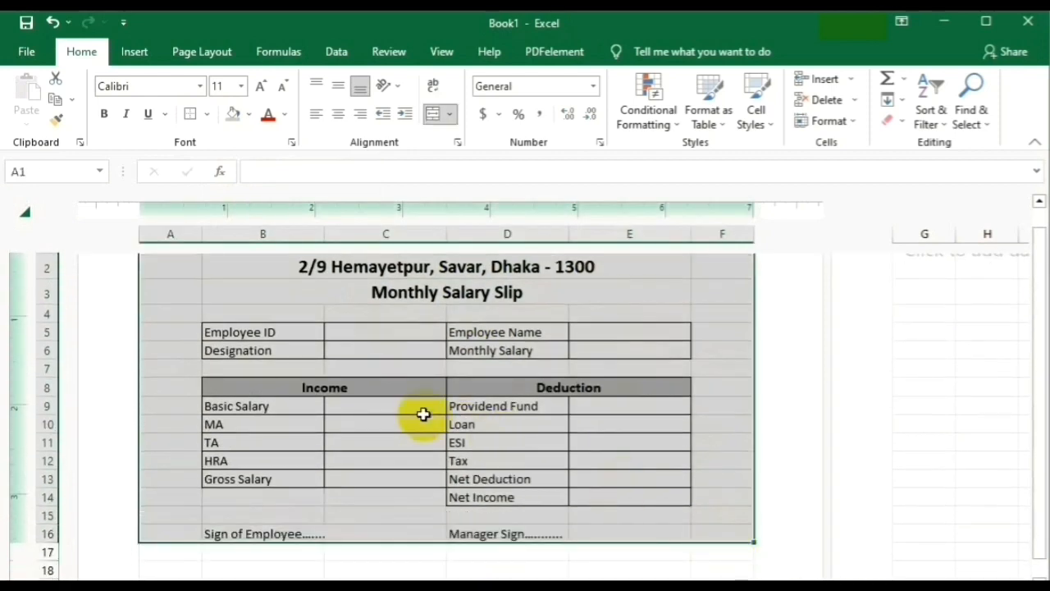
left_click(250, 115)
left_click(232, 158)
scroll(370, 318, "up", 2)
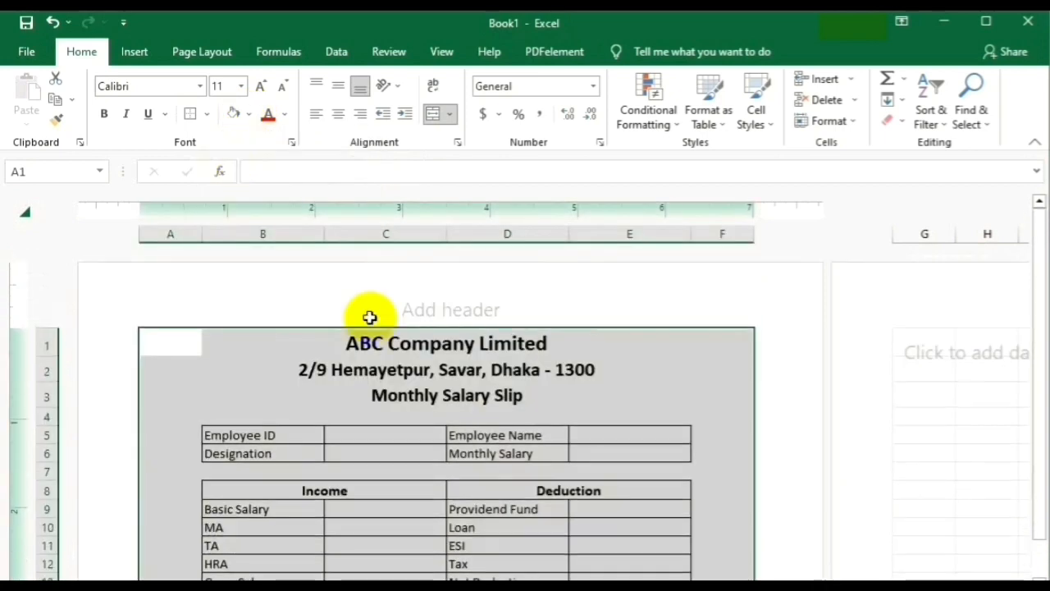
left_click(586, 390)
left_click(369, 492)
Add a thick bottom border under row 3 across the slip.
left_click(420, 397)
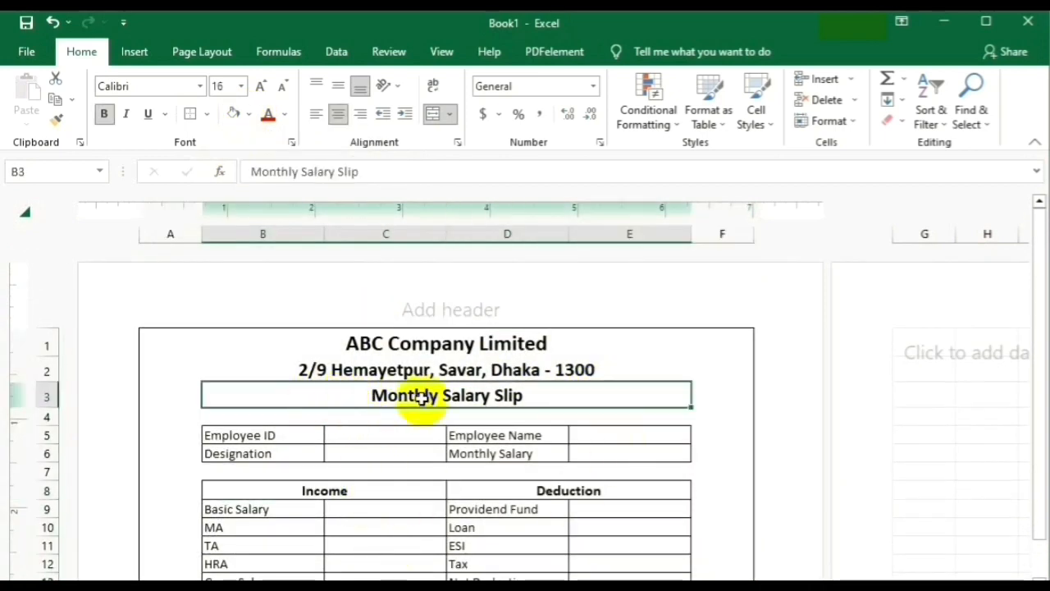
left_click_drag(168, 396, 722, 397)
left_click(209, 115)
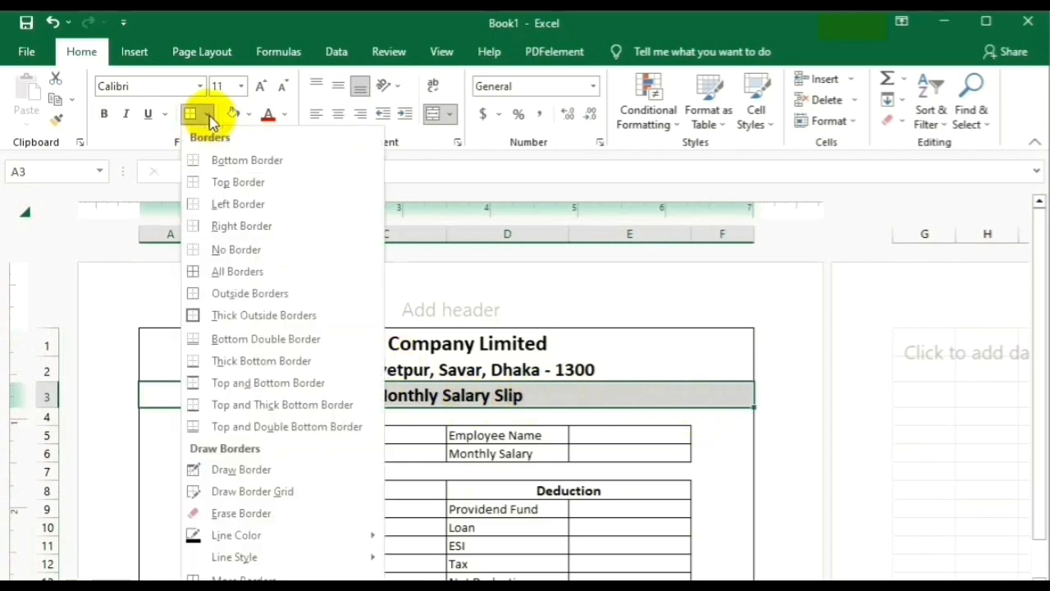
left_click(265, 361)
left_click(507, 473)
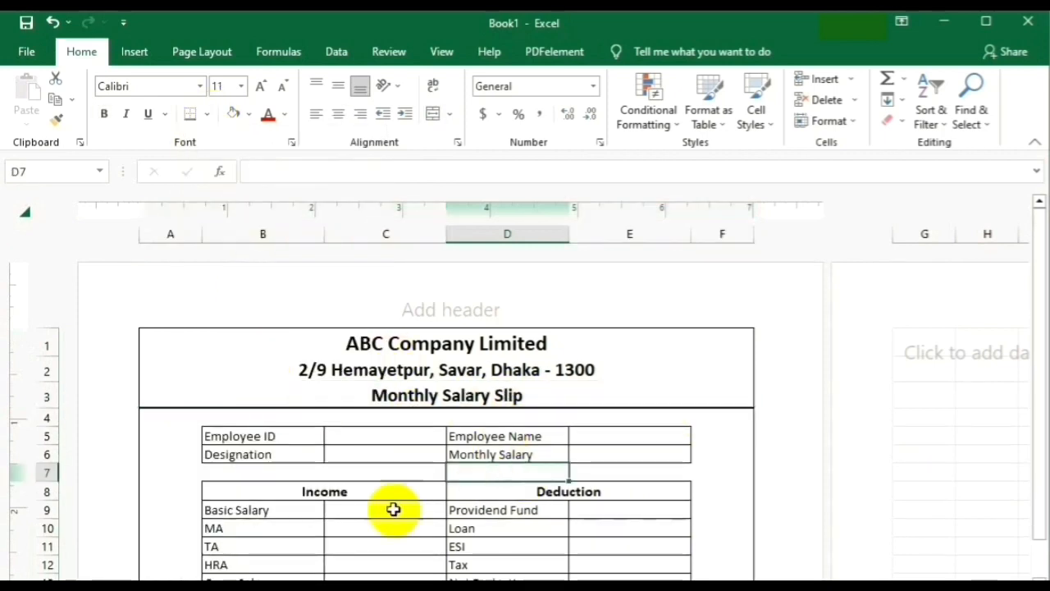
scroll(424, 506, "down", 2)
scroll(426, 511, "up", 2)
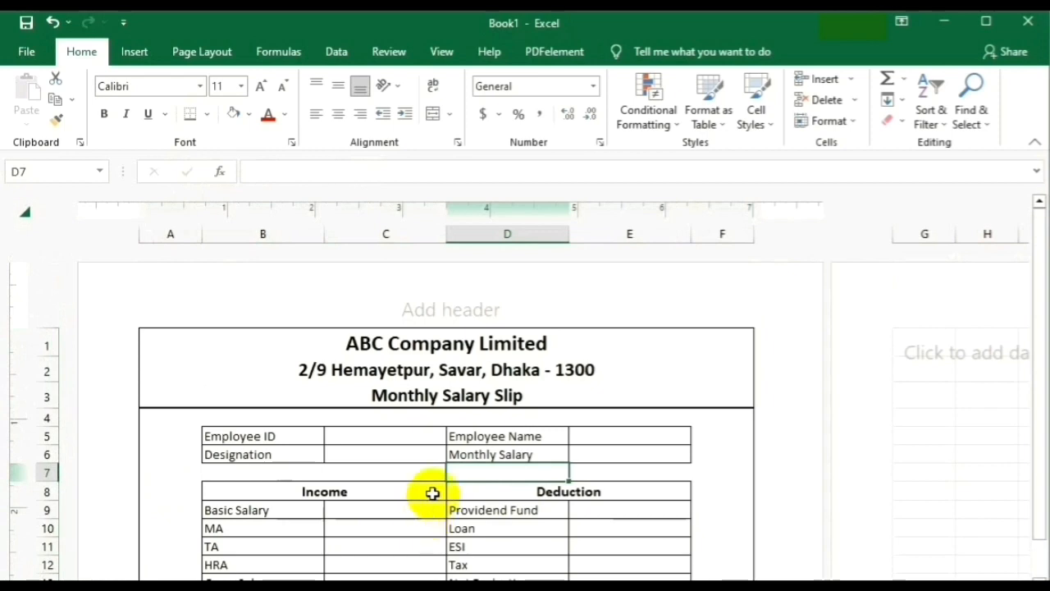
scroll(432, 493, "down", 2)
left_click(364, 335)
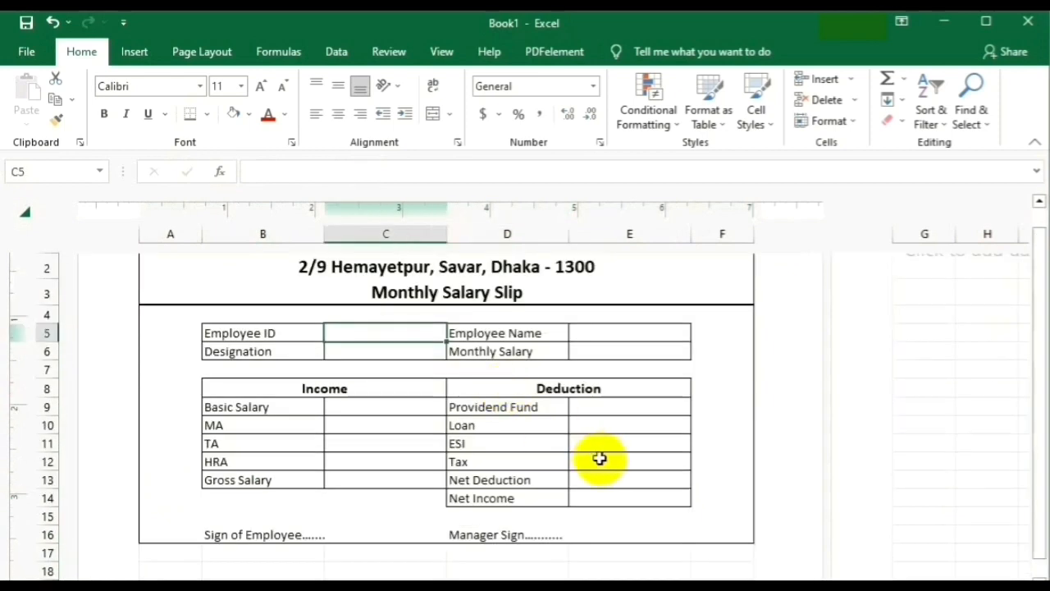
Enter the employee ID in C5, designation Operator in C6 and the employee's name in E5.
type("A - 0047")
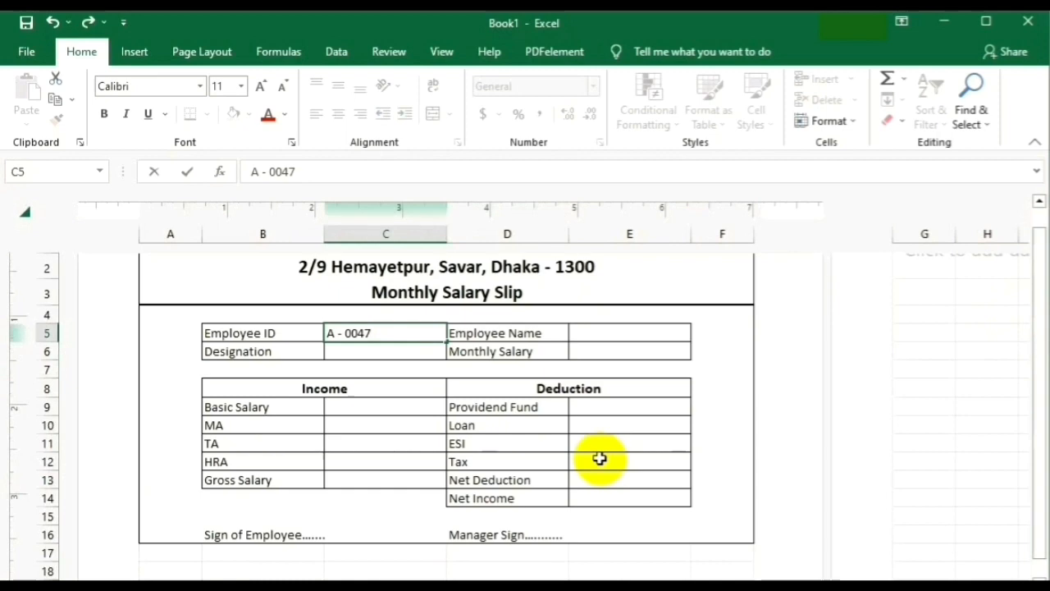
left_click(358, 352)
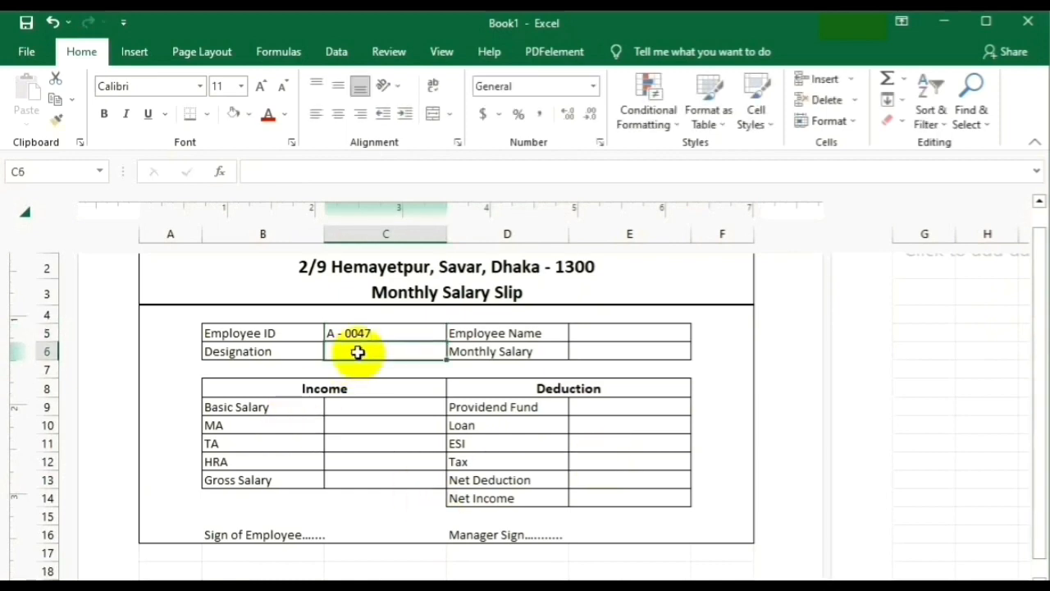
type("Operator")
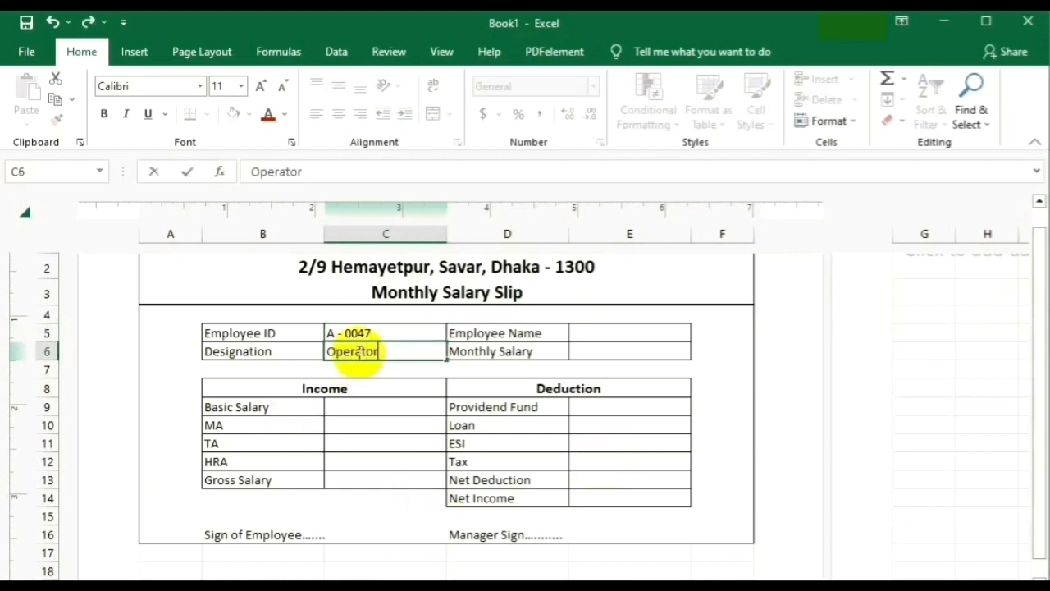
left_click(419, 388)
left_click(601, 333)
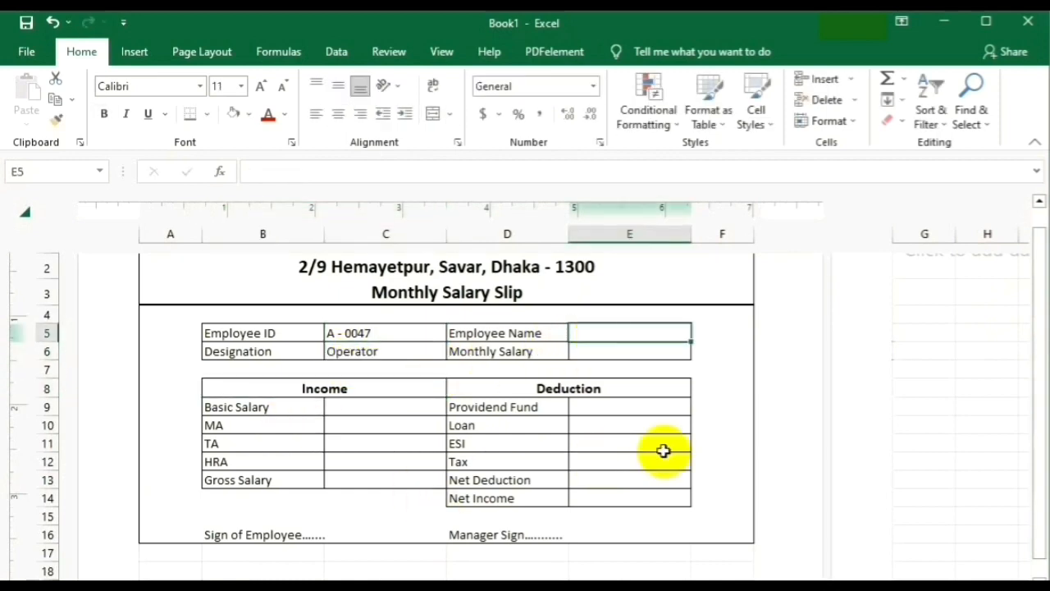
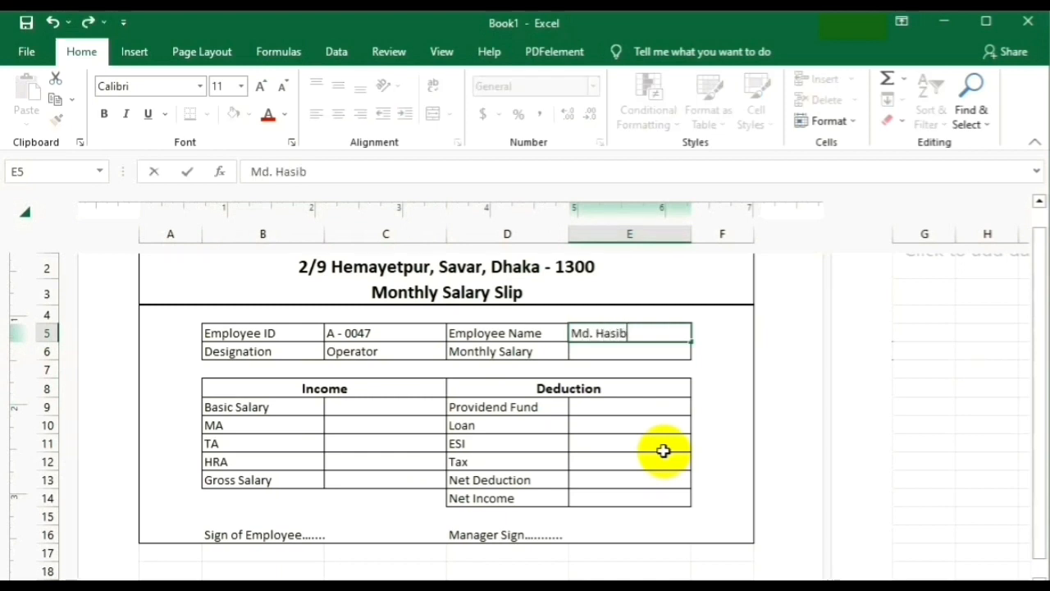
left_click(612, 354)
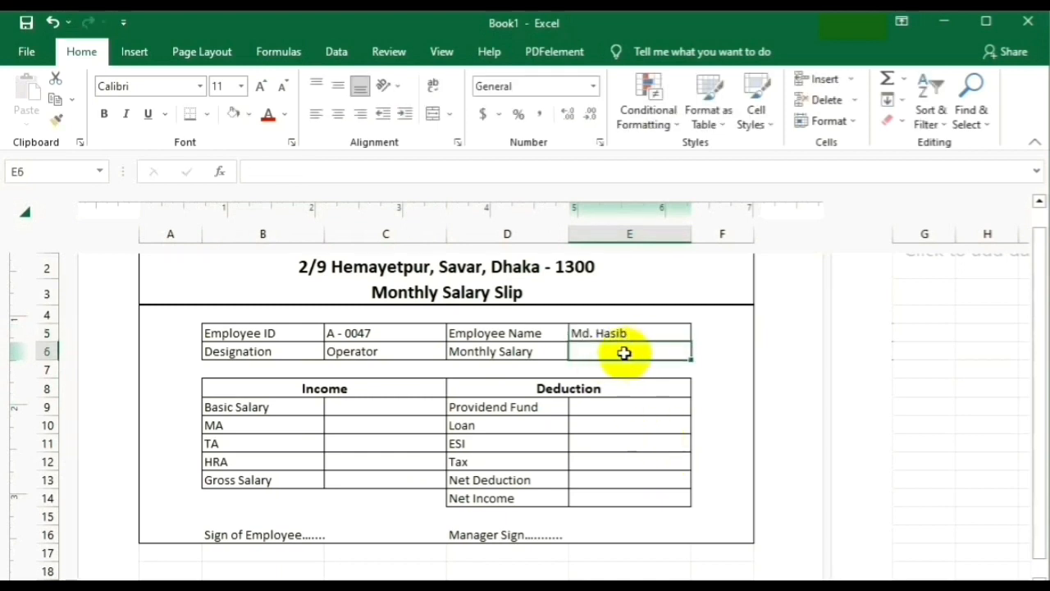
left_click(363, 409)
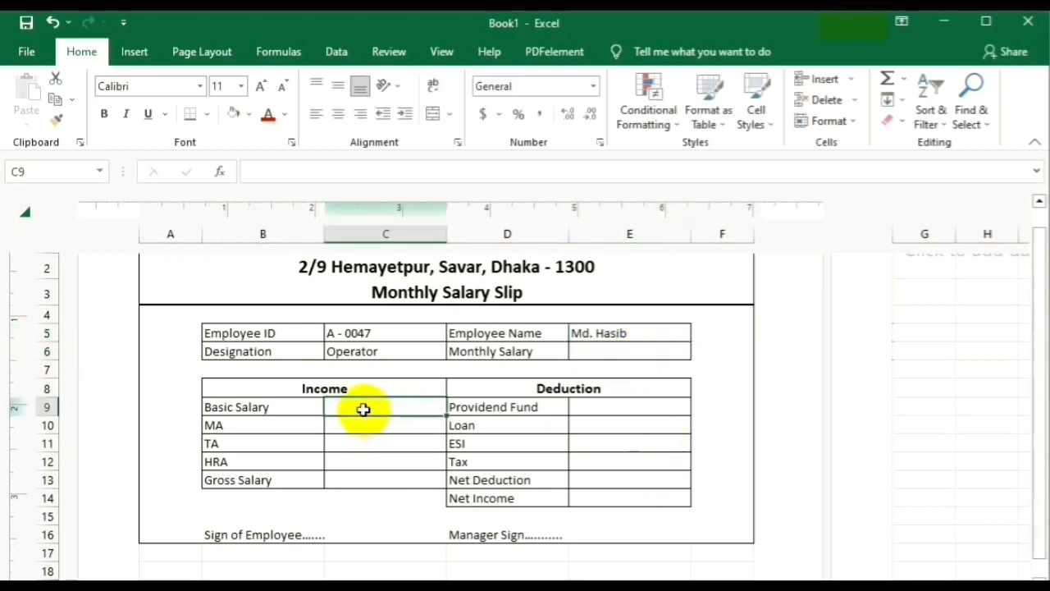
Make MA in C10 reference the basic salary with =C9.
left_click(599, 351)
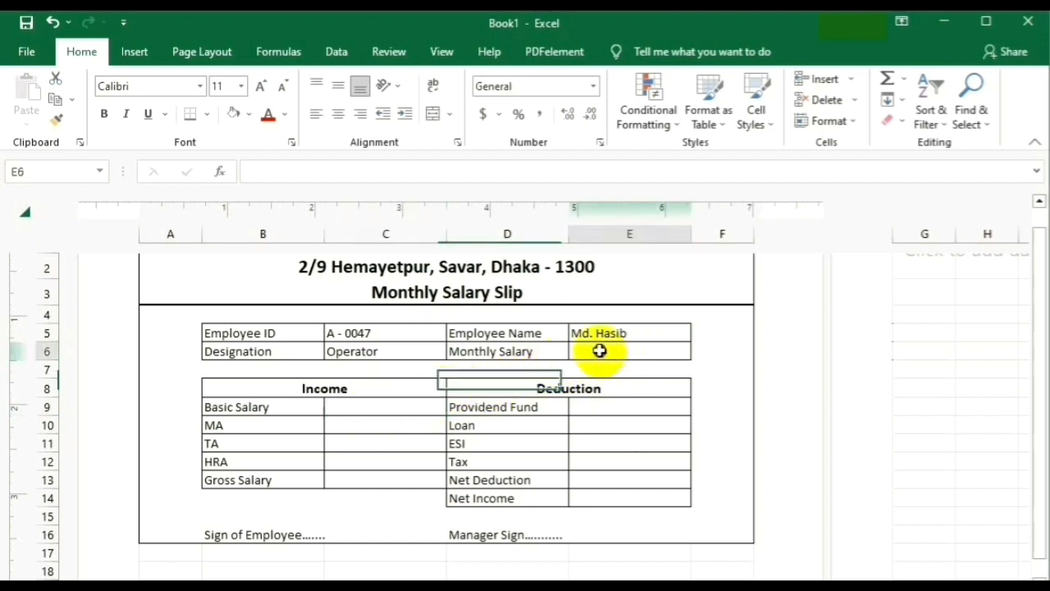
left_click(355, 411)
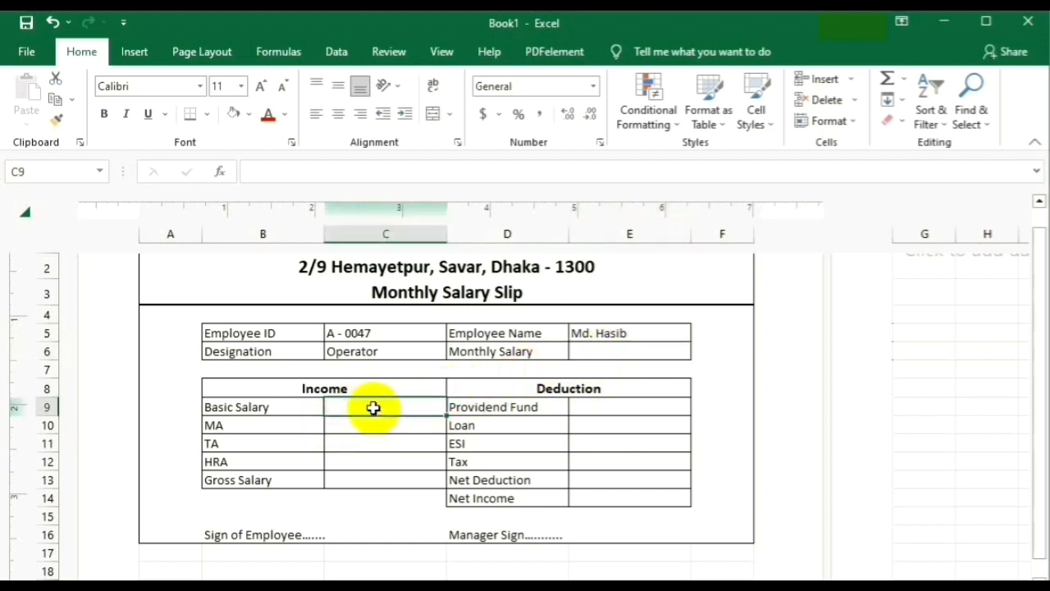
left_click(351, 427)
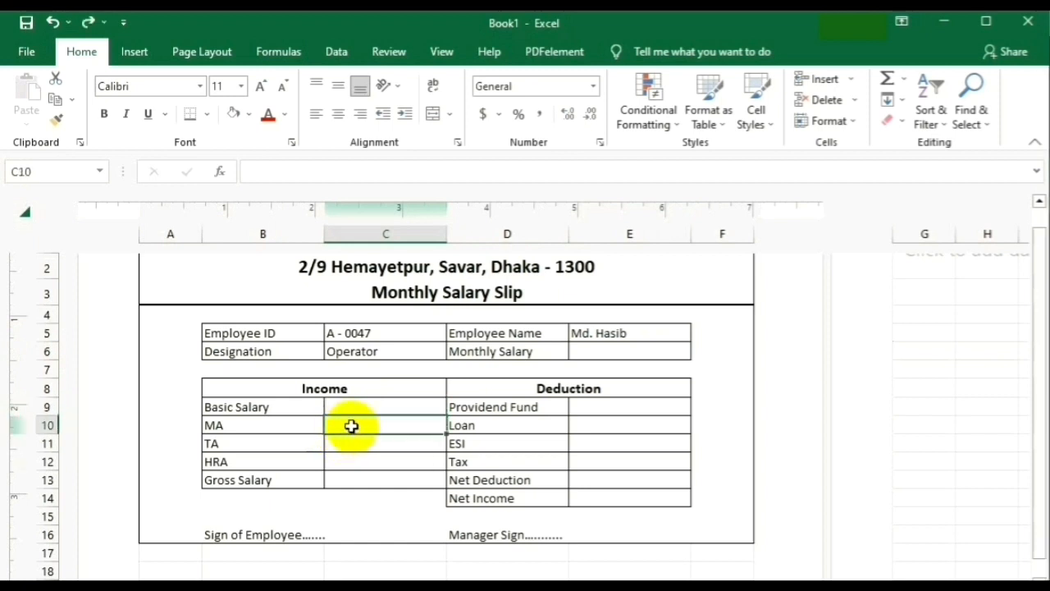
type("=")
left_click(357, 405)
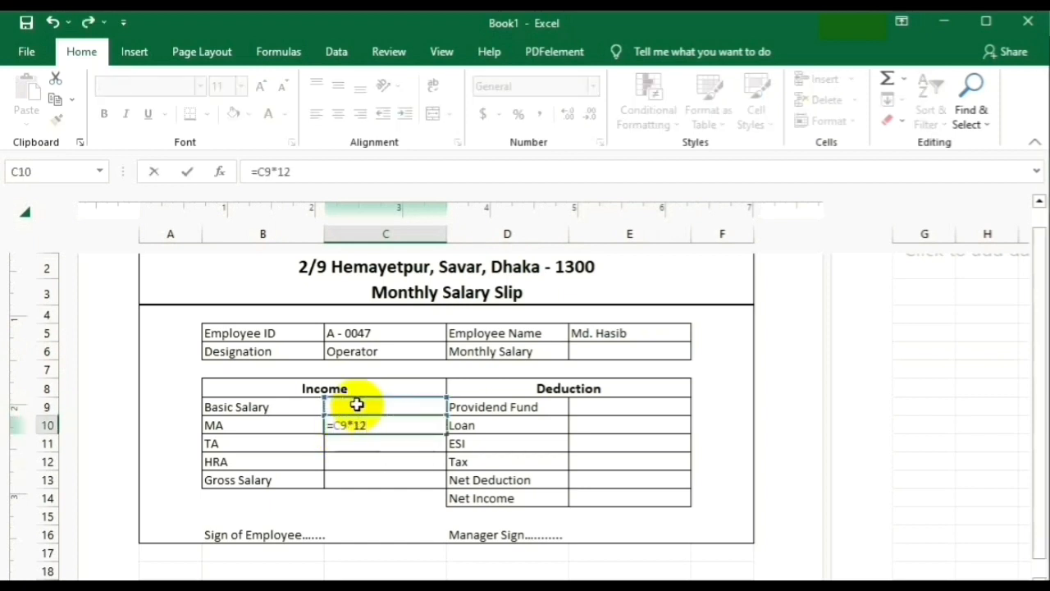
key("Return")
Set TA and HRA in C11 and C12 to 10% of basic salary (=C9*10/100).
type("=")
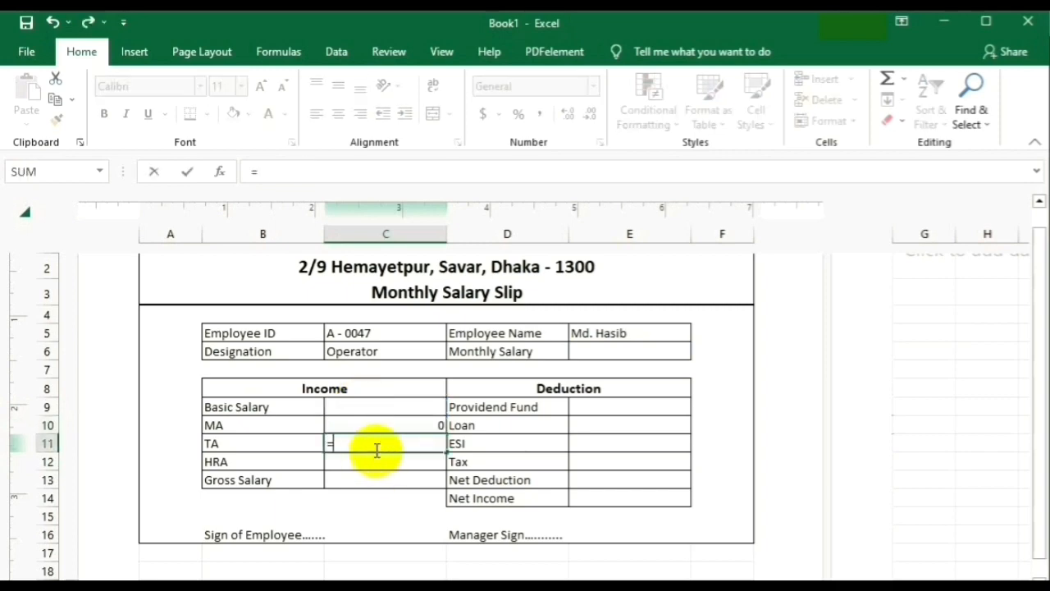
left_click(356, 405)
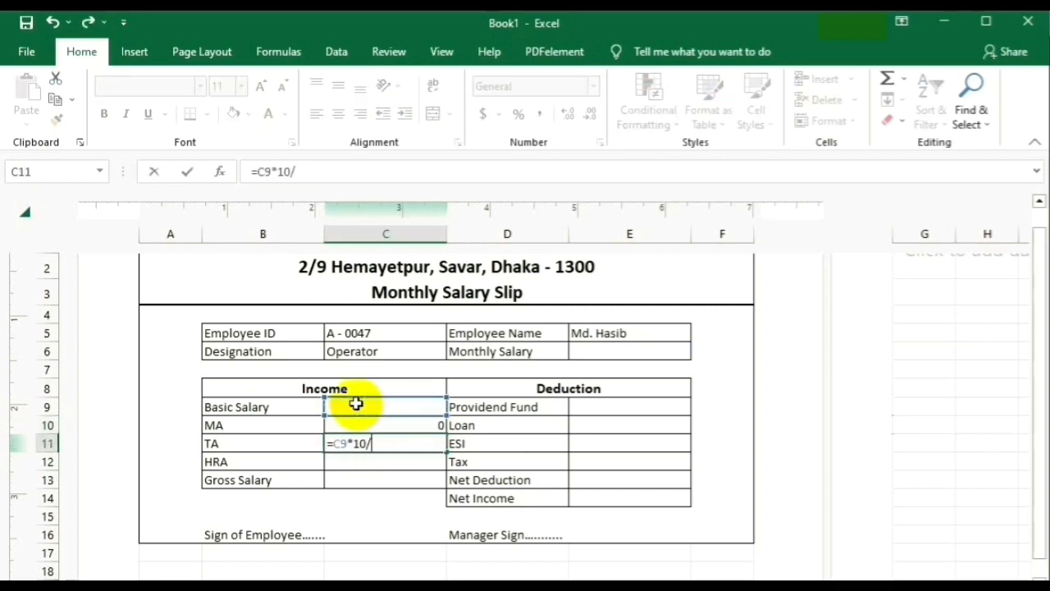
type("*10/100")
key("Return")
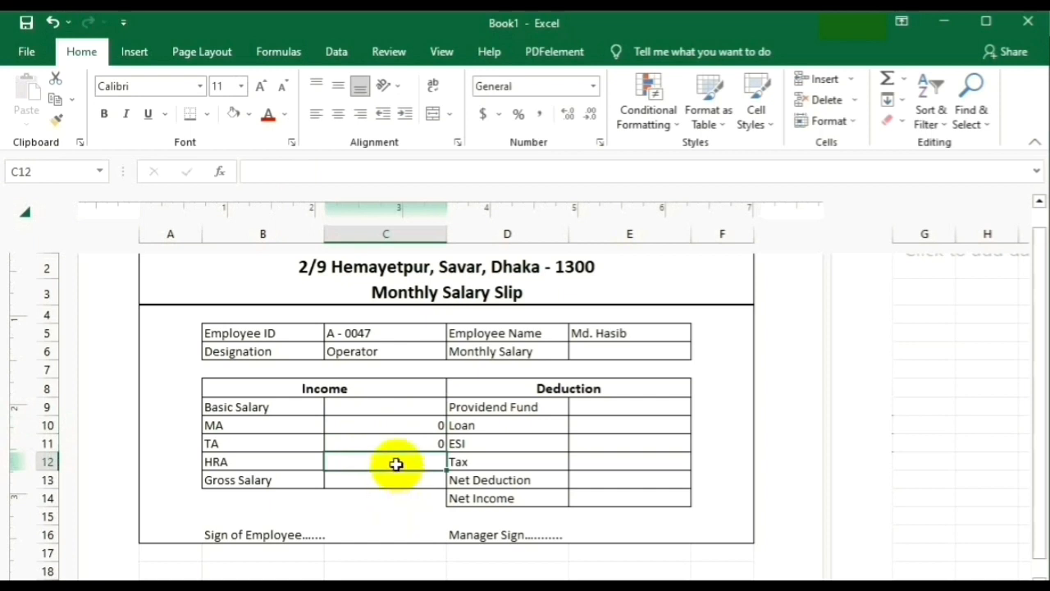
type("=")
left_click(369, 407)
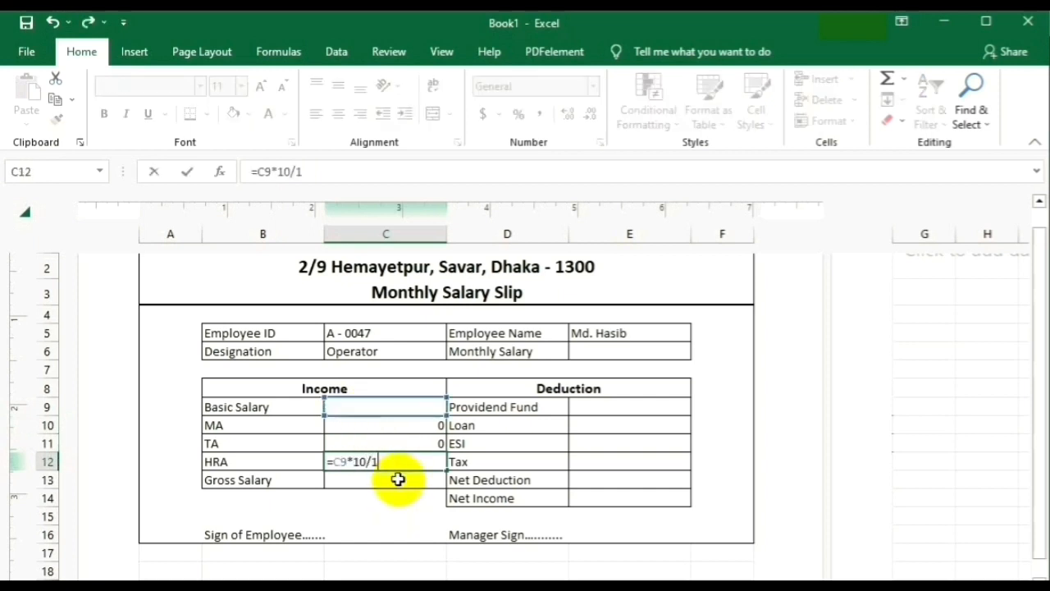
key("Return")
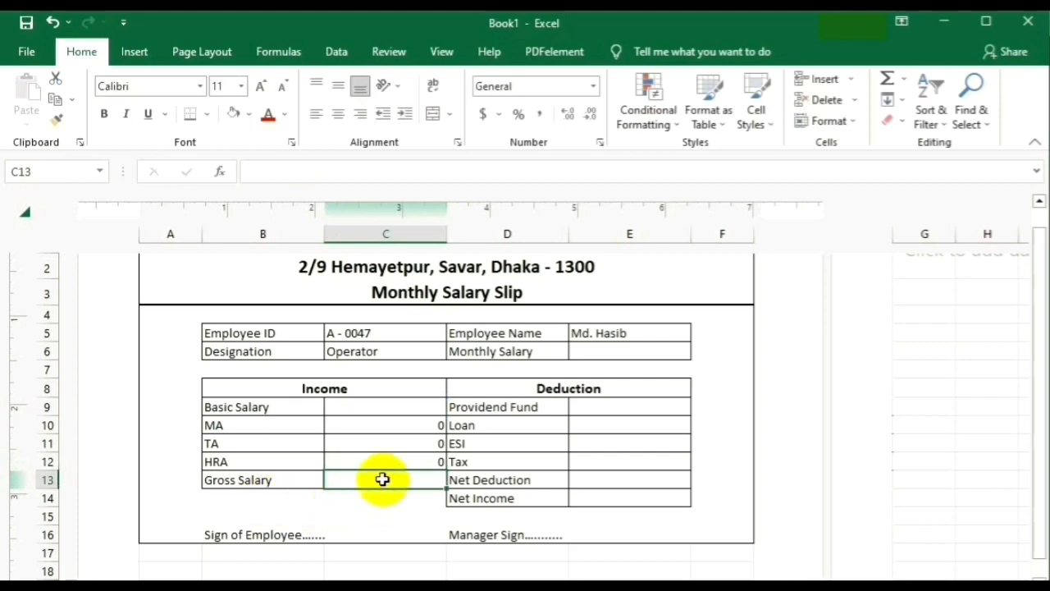
Make Gross Salary in C13 the sum =C9+C10+C11+C12.
type("=")
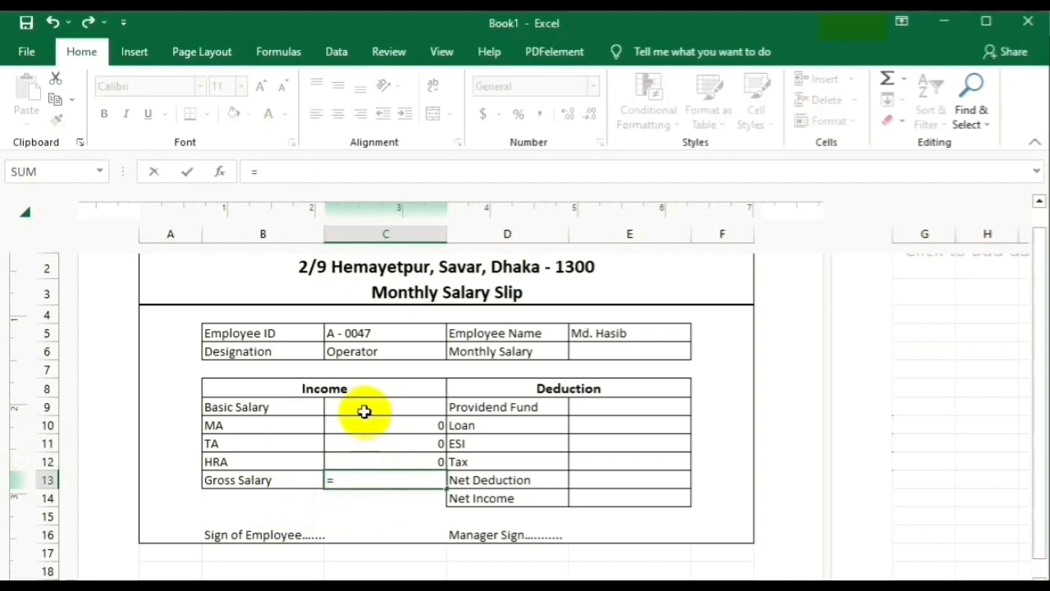
left_click(365, 407)
type("+")
left_click(370, 424)
type("+")
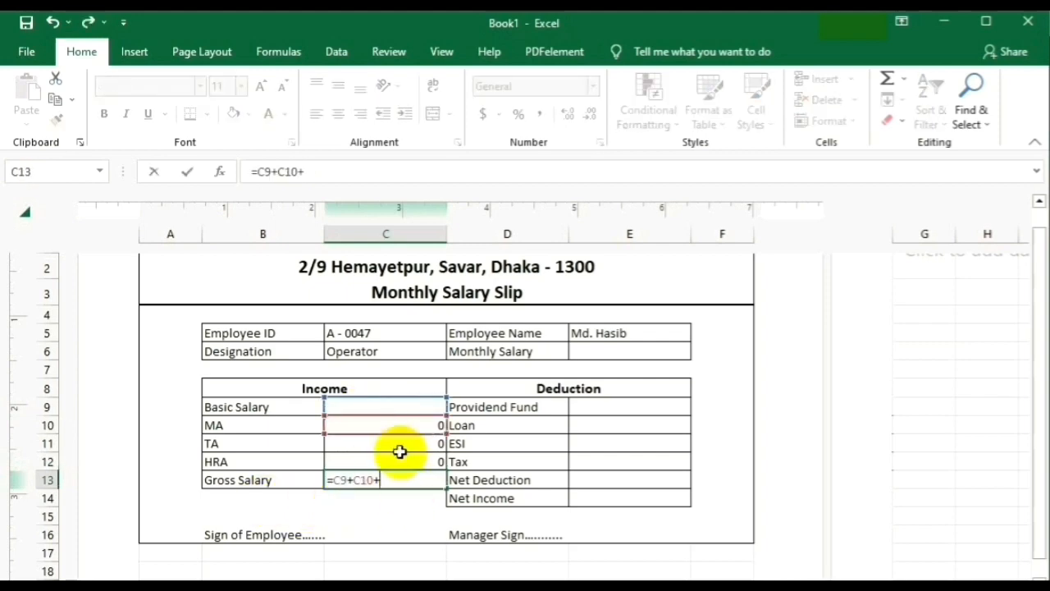
left_click(401, 447)
type("+")
key("Return")
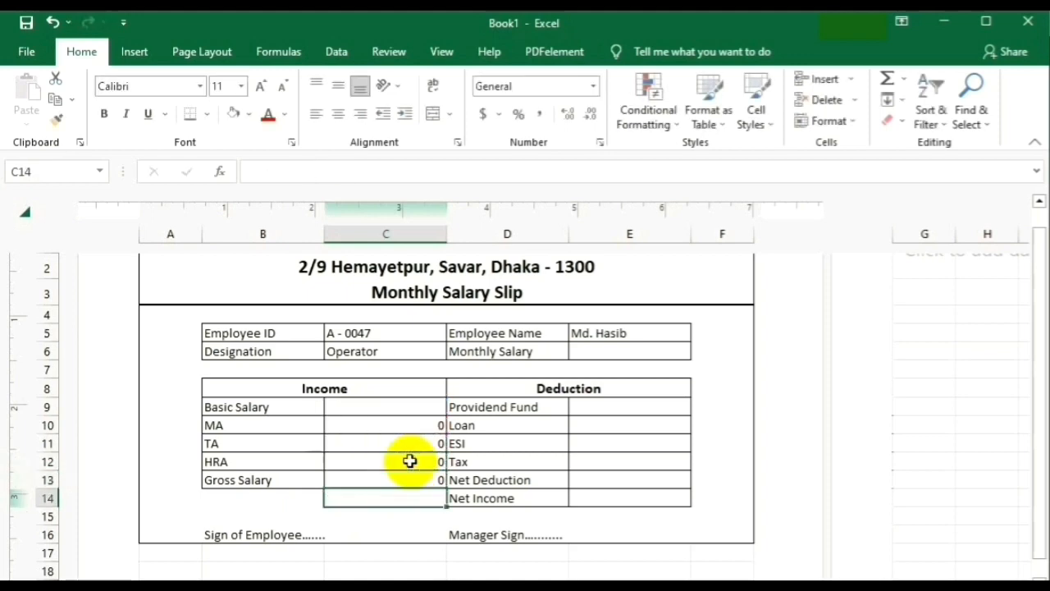
left_click(561, 465)
Set Provident Fund to =C9*5/100 and Loan to =C9*4/100 in E9 and E10.
left_click(594, 409)
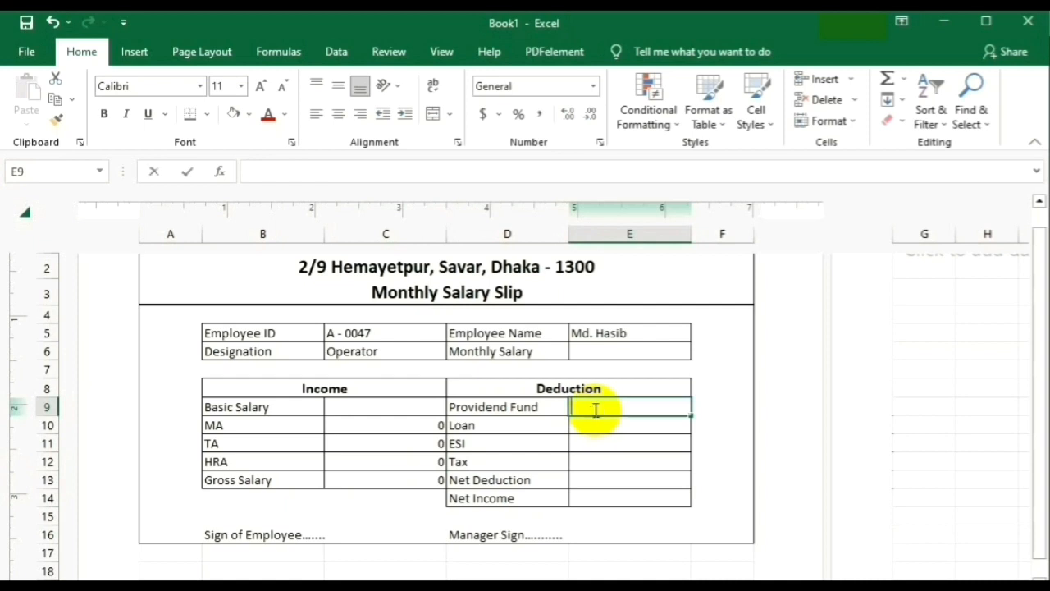
type("=")
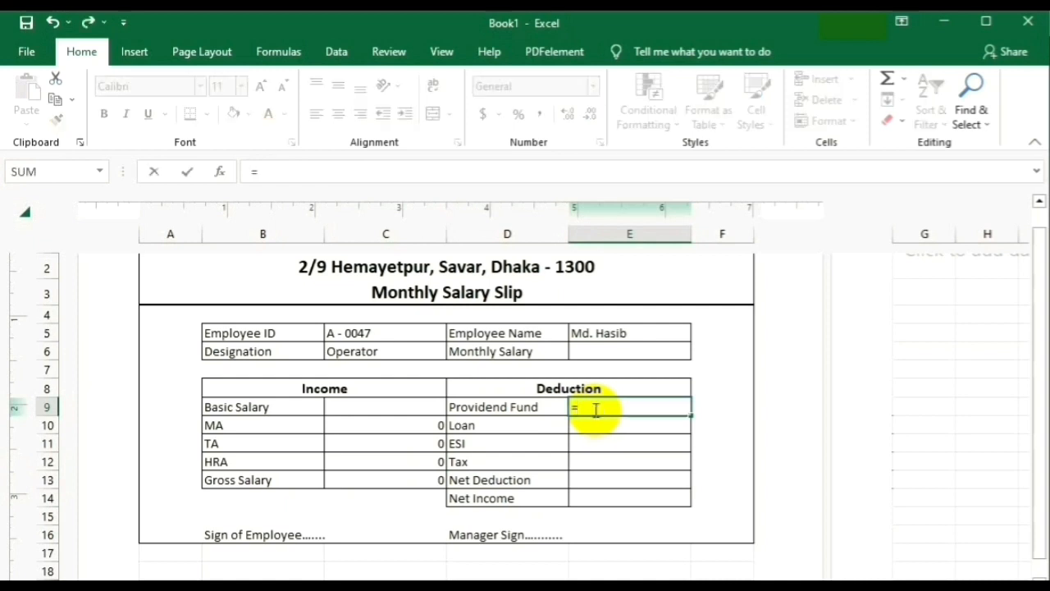
left_click(376, 404)
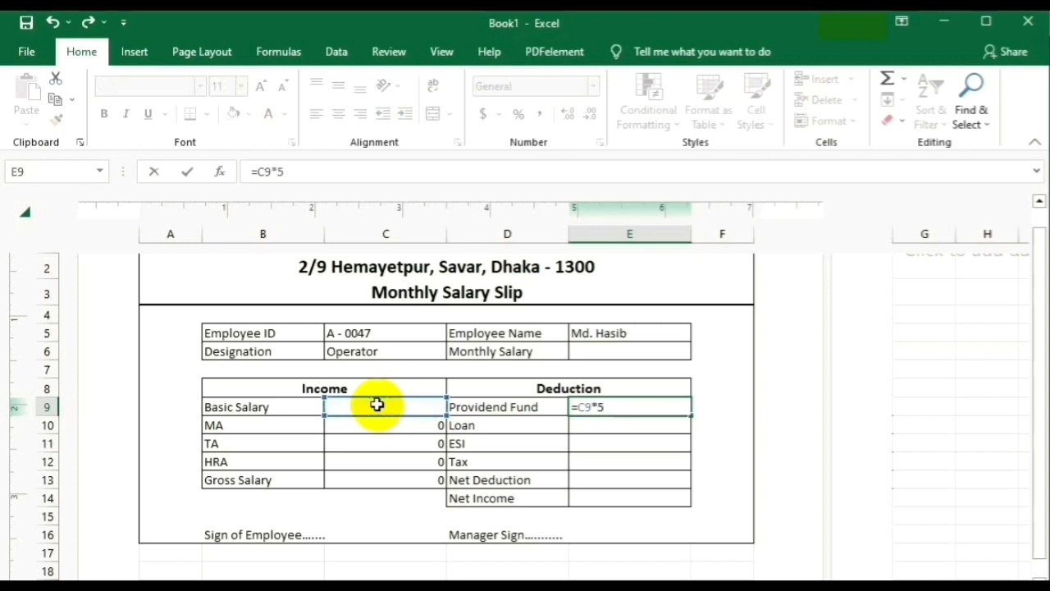
type("*5/100")
key("Return")
type("=")
left_click(411, 402)
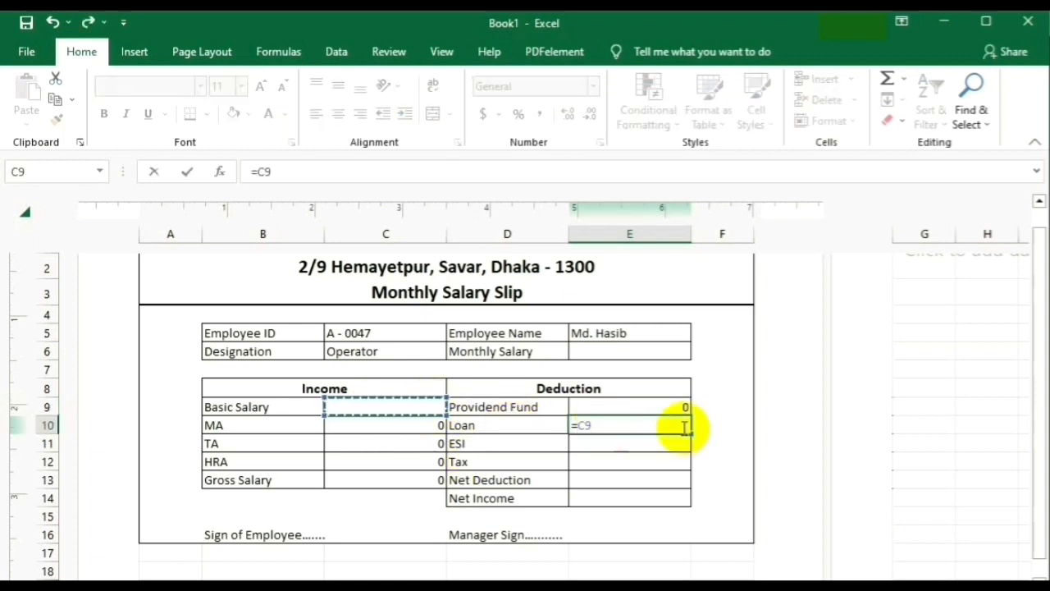
type("*4/100")
key("Return")
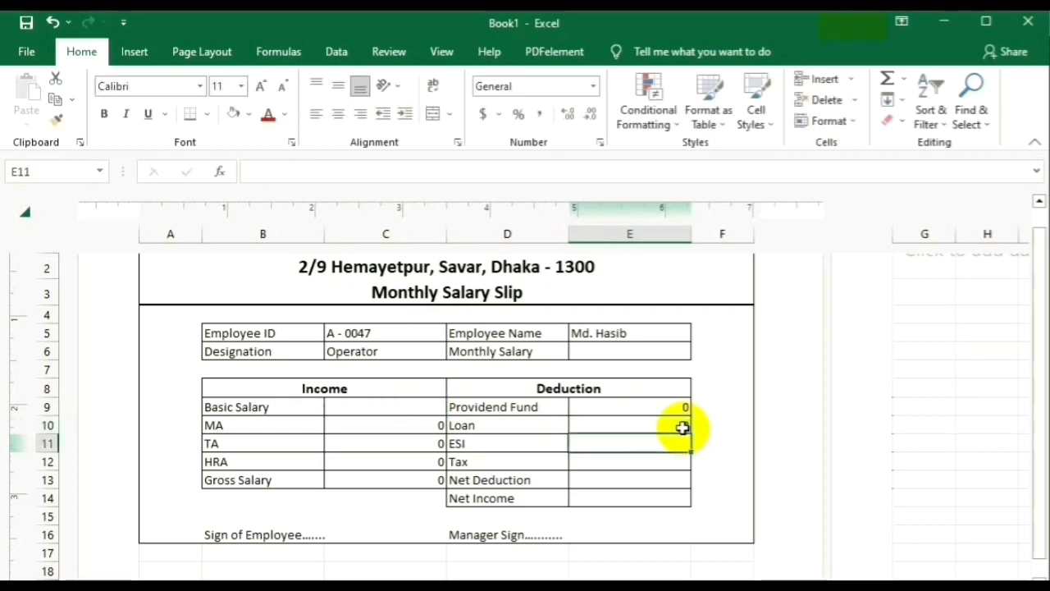
Set ESI to =C9*3/100 and Tax to =C9*2/100 in E11 and E12.
type("=")
left_click(389, 404)
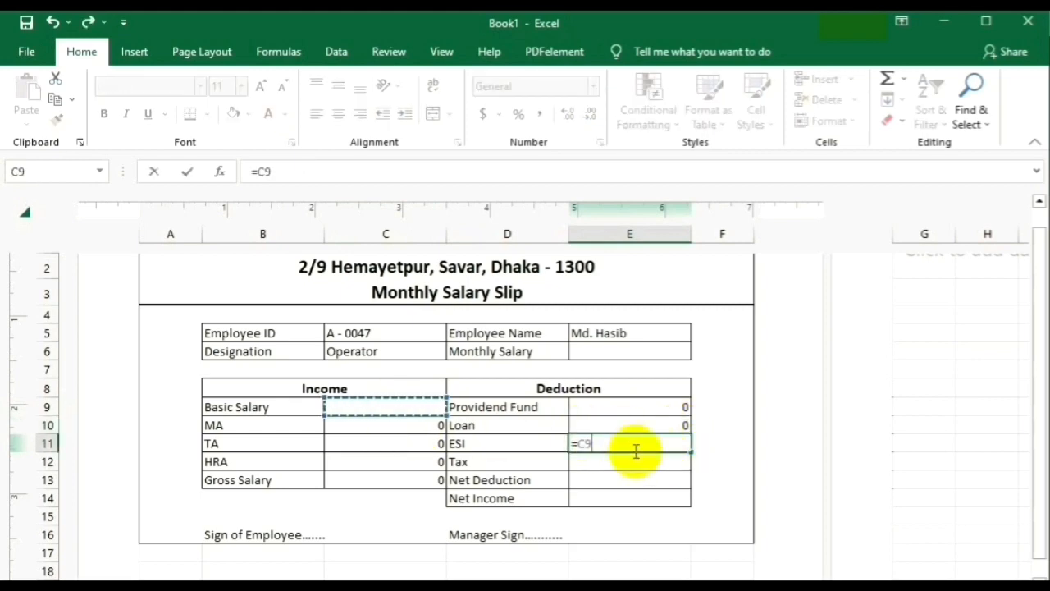
type("*3/100")
key("Return")
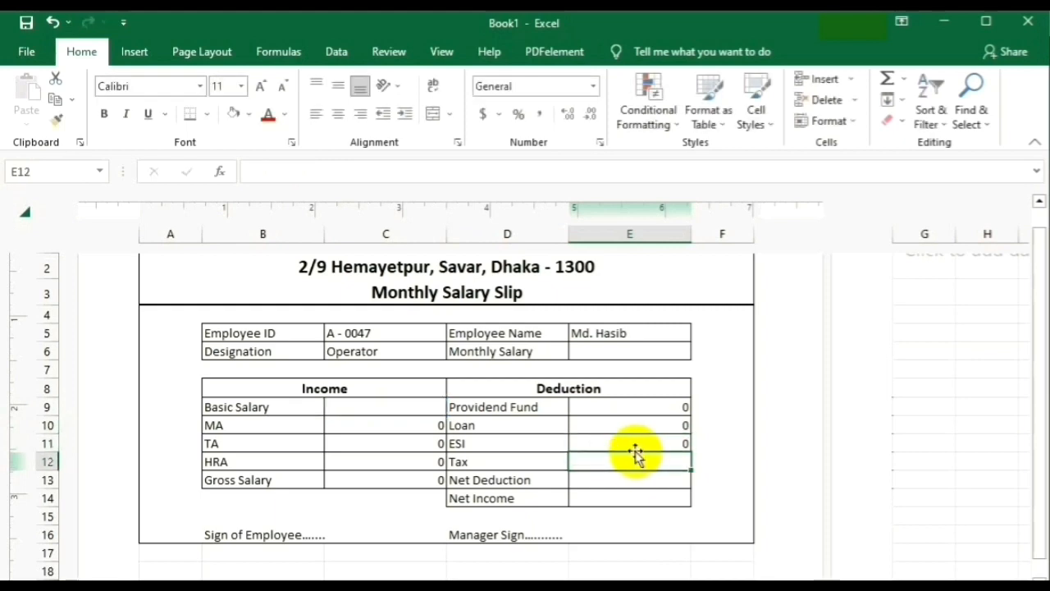
type("=")
key("Left")
key("Left")
key("Up")
key("Up")
key("Up")
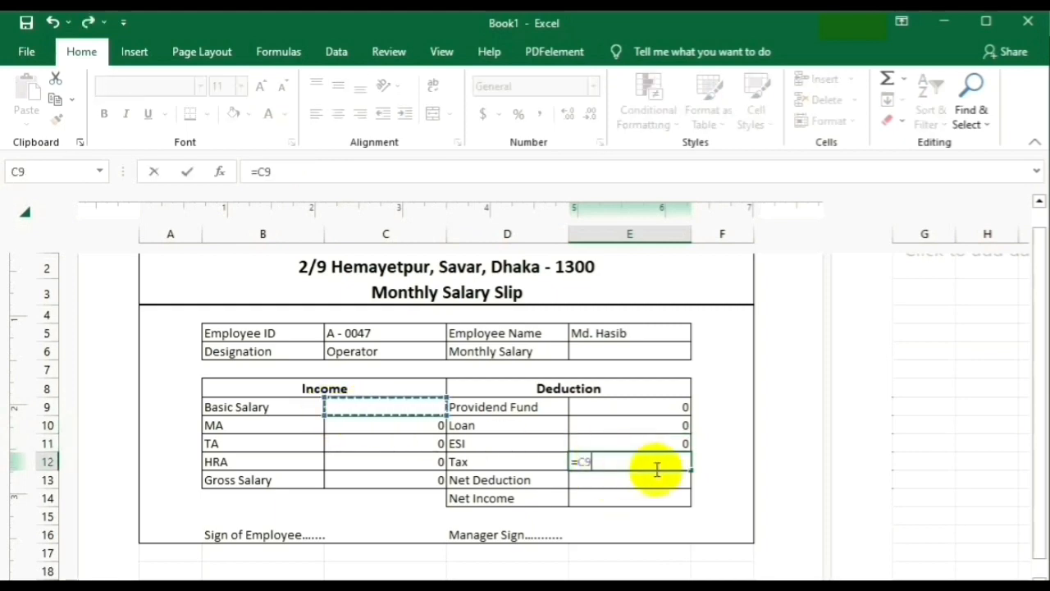
type("*2/100")
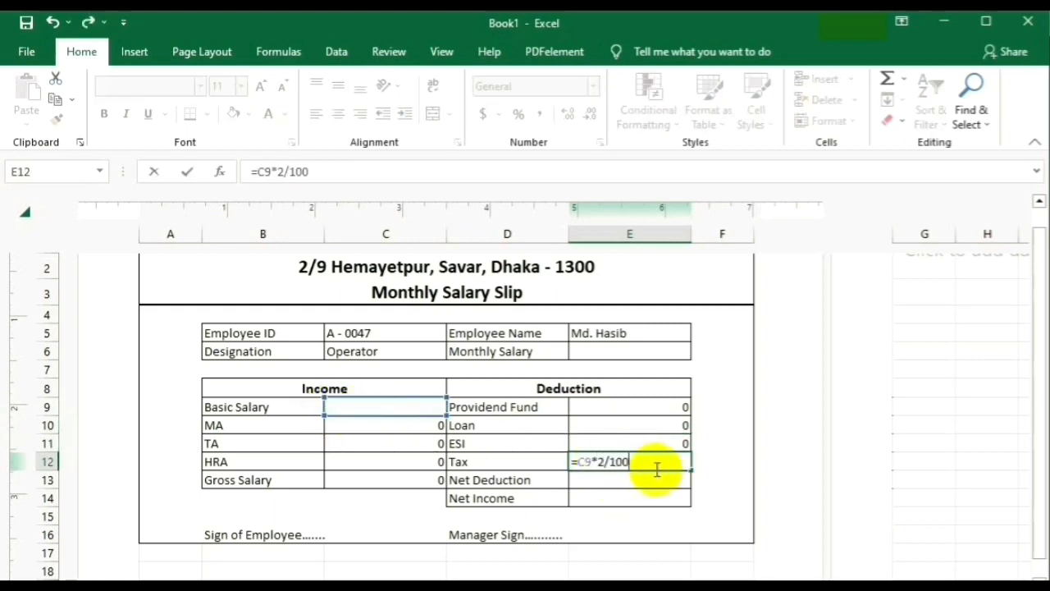
key("Return")
Make Net Deduction in E13 the sum =E9+E10+E11+E12.
type("=")
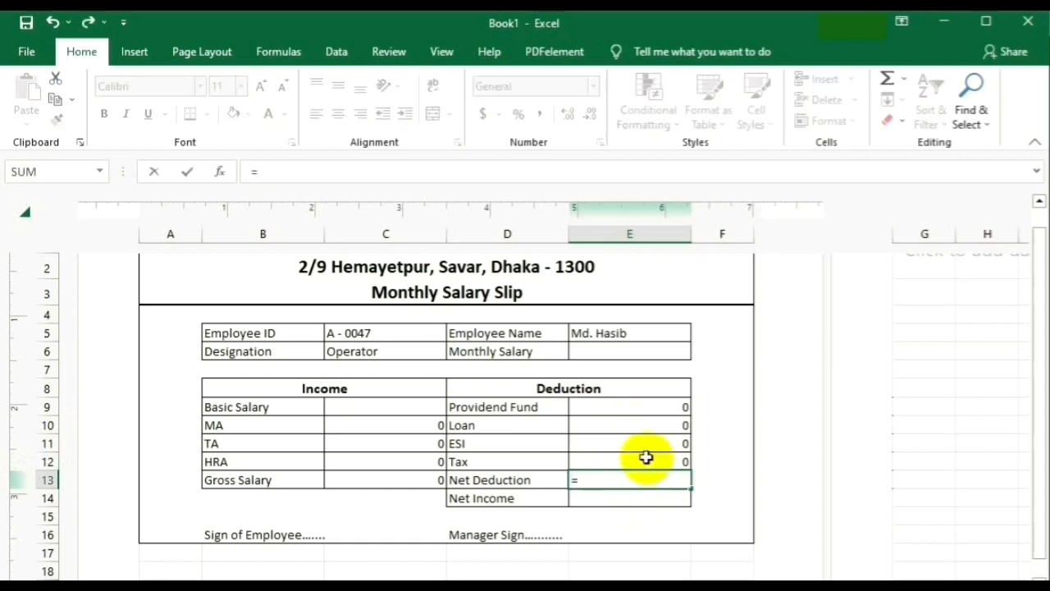
left_click(624, 408)
type("+")
left_click(623, 424)
type("+")
left_click(623, 443)
type("+")
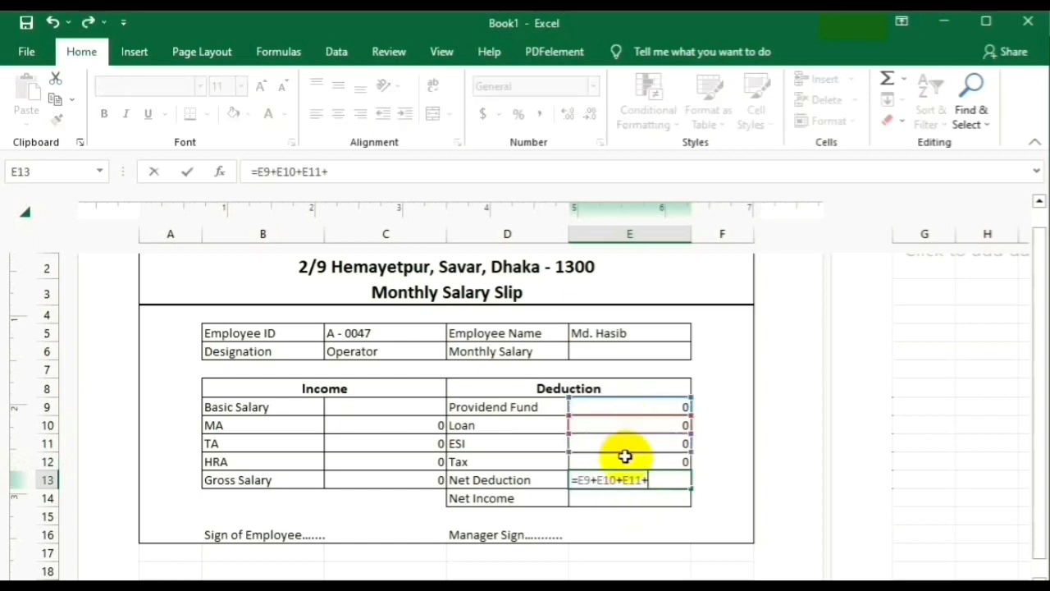
left_click(623, 461)
key("Return")
Make Net Income in E14 gross salary minus net deduction (=C13-E13).
left_click(722, 480)
left_click(626, 497)
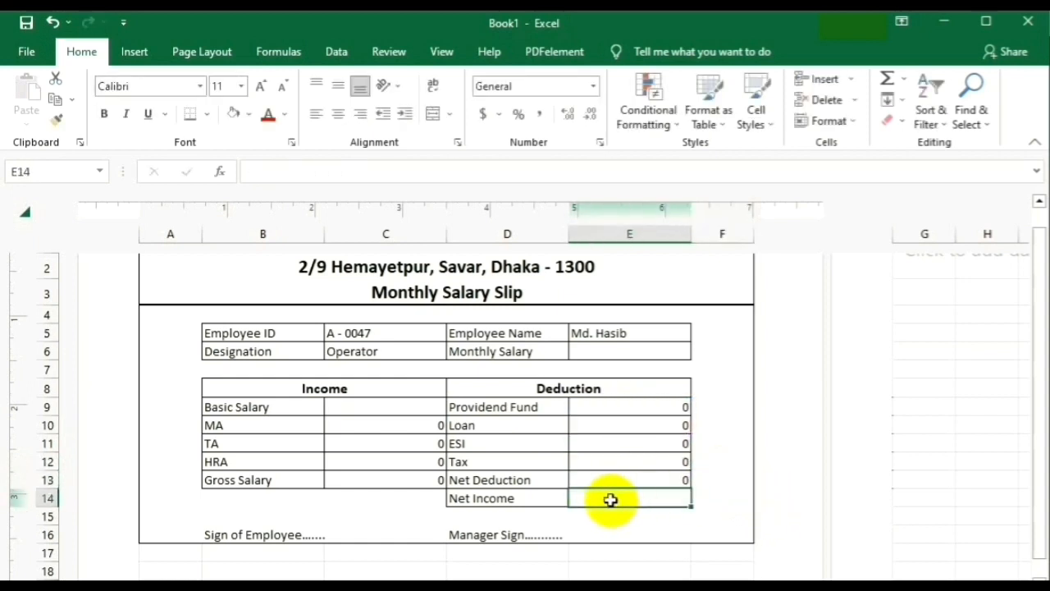
type("=")
left_click(383, 481)
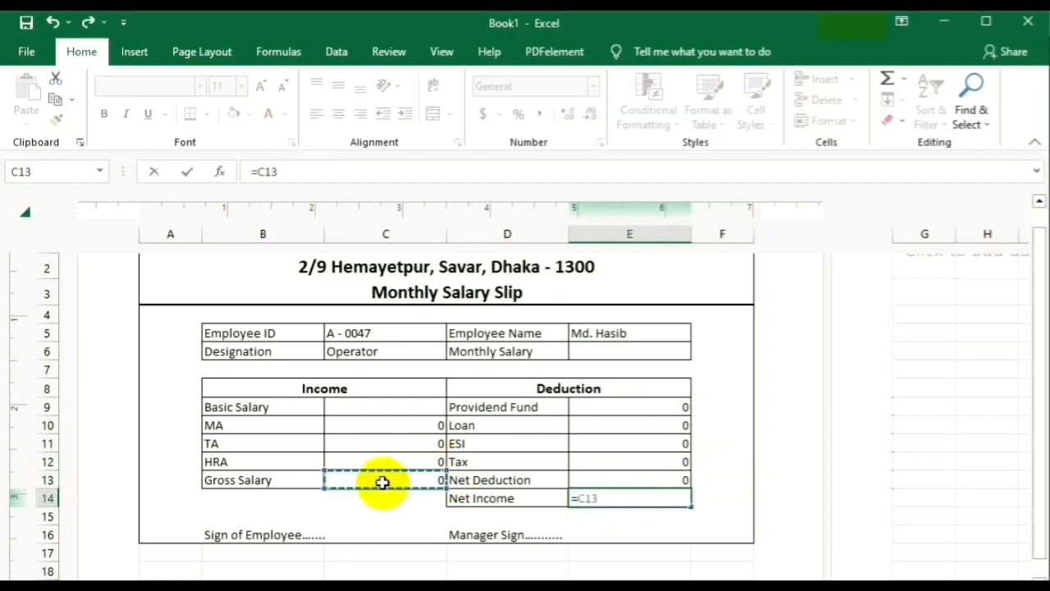
type("-")
left_click(619, 479)
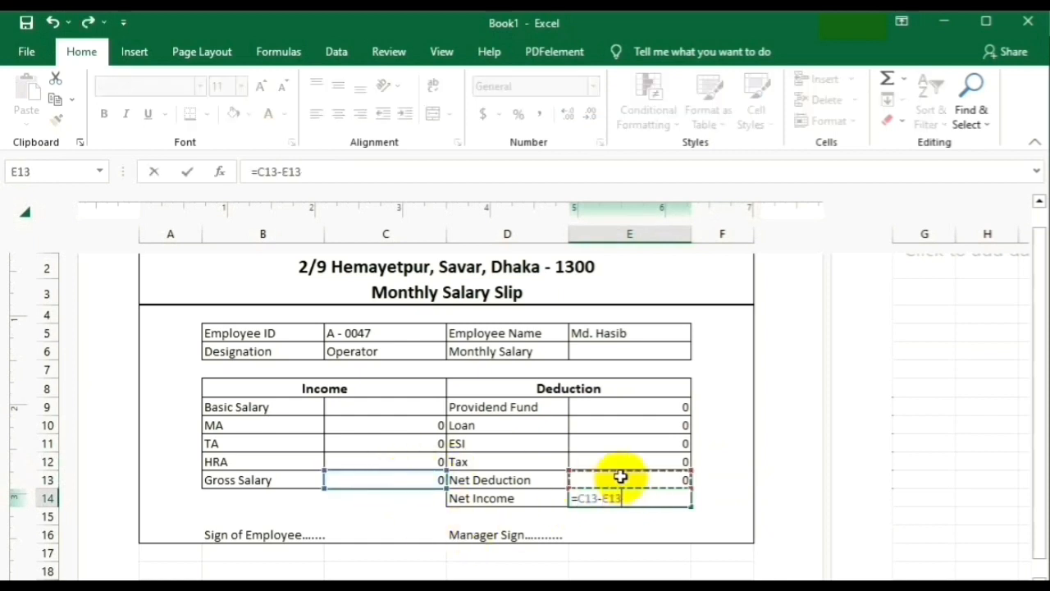
key("Return")
left_click(659, 460)
left_click(592, 350)
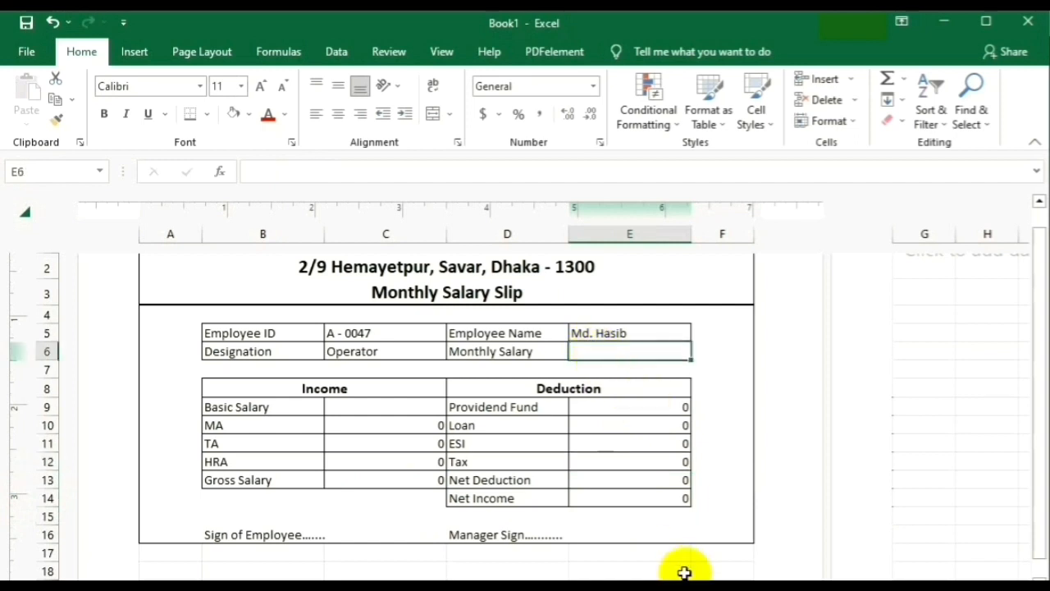
Enter 35000 as the monthly salary in E6 and 35000 as the basic salary.
type("35")
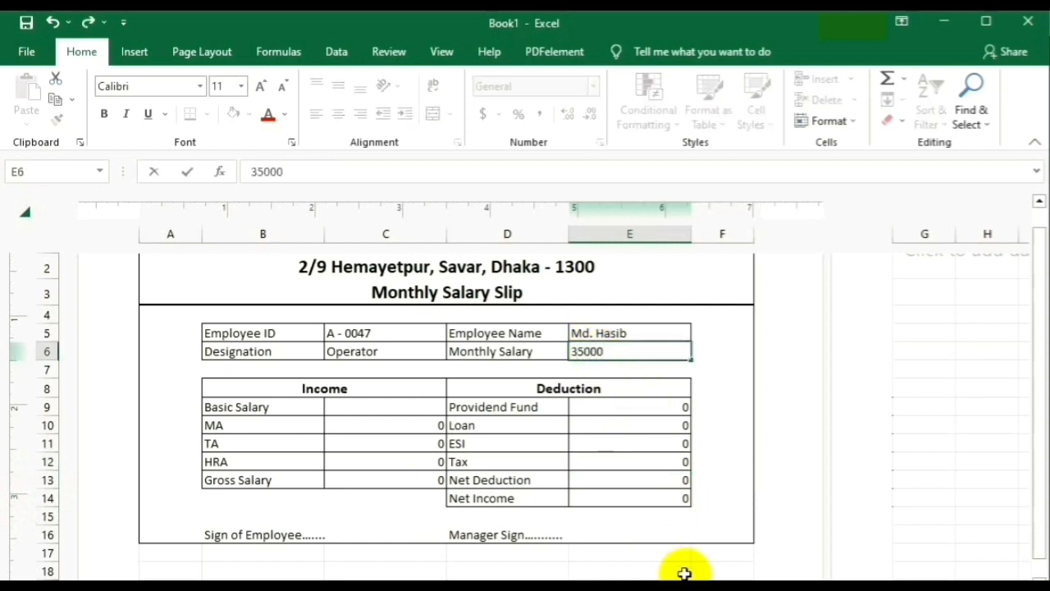
type("000")
key("Return")
left_click(615, 351)
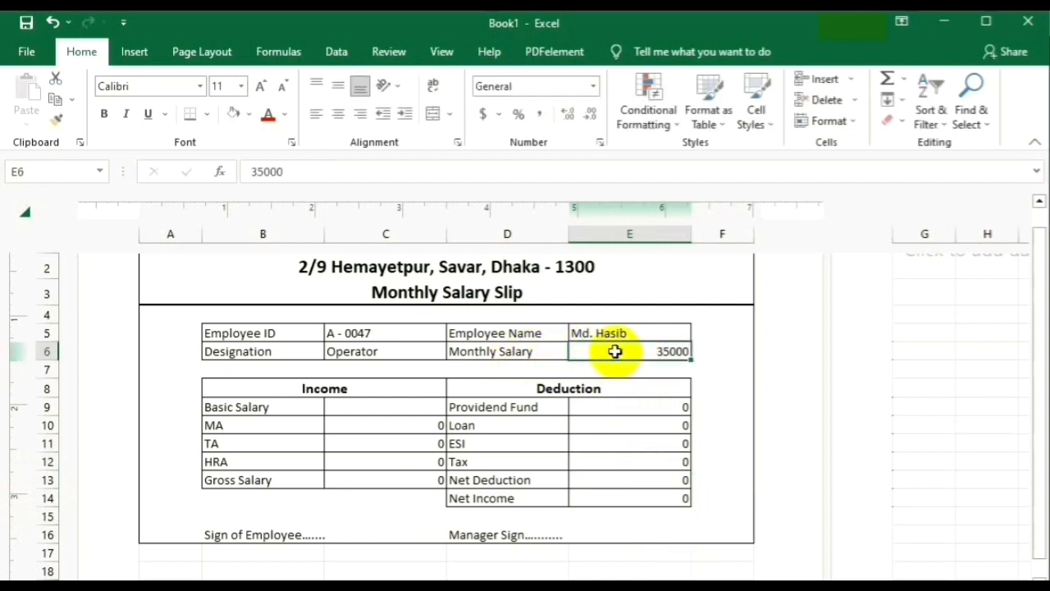
left_click(365, 406)
type("35000")
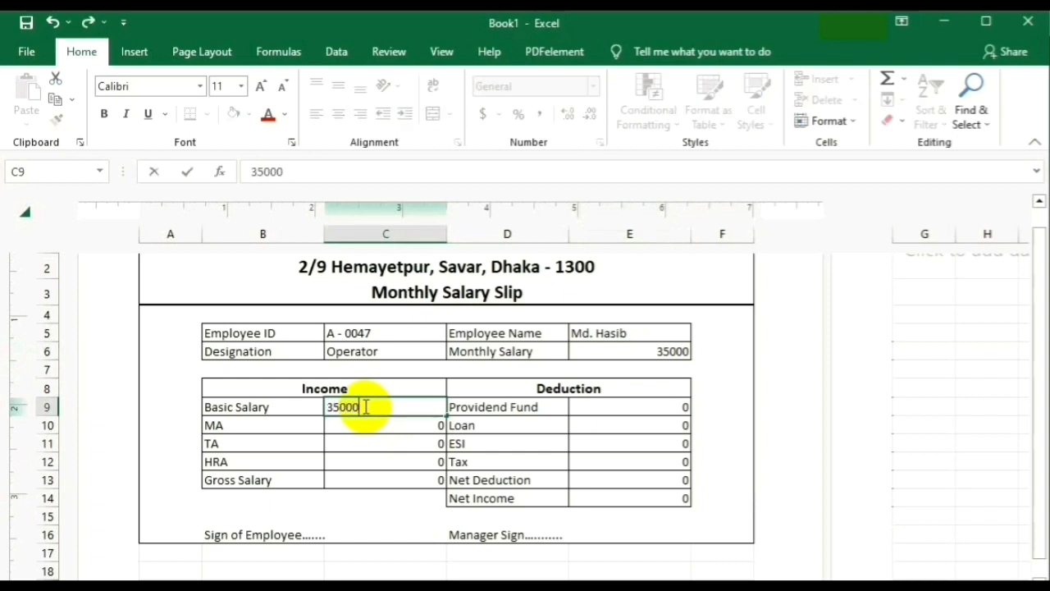
key("Return")
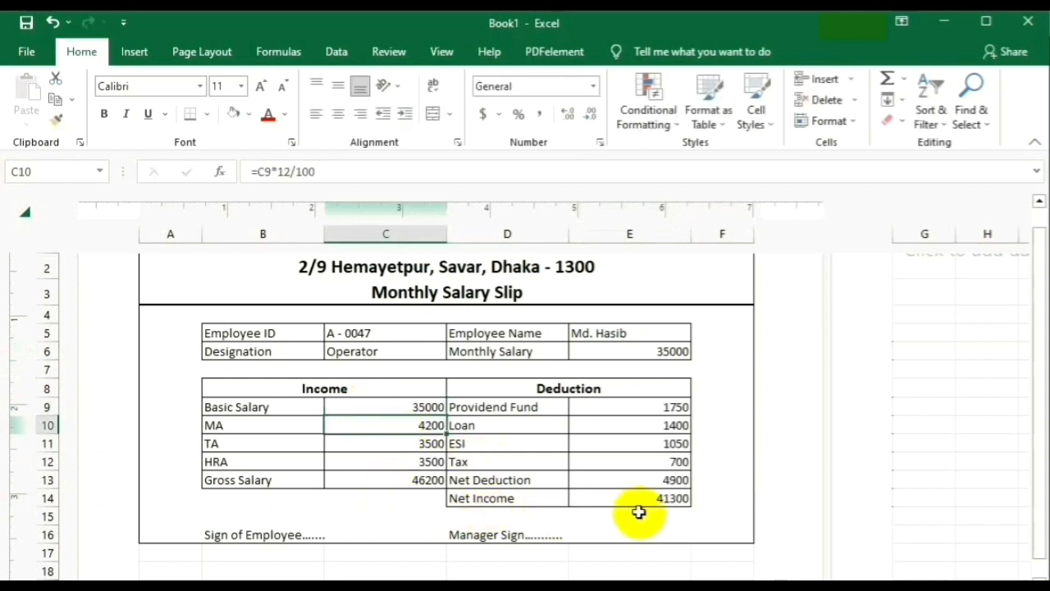
key("Down")
key("Down")
key("Down")
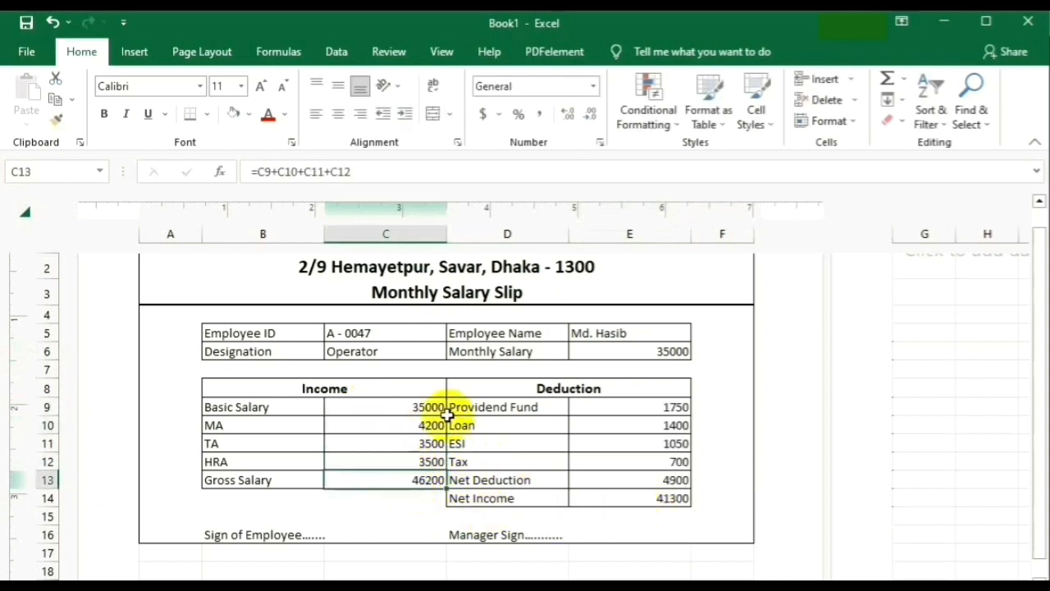
Change the basic salary to 40000 so Net Income shows 47200, and view the whole slip.
left_click(397, 407)
type("4000")
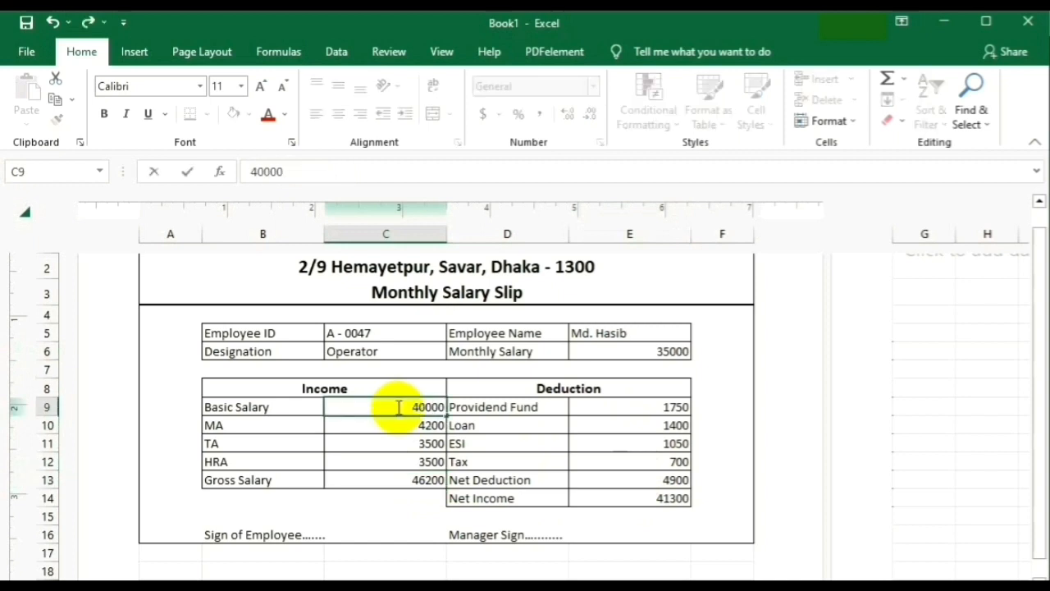
type("0")
key("Return")
left_click(629, 492)
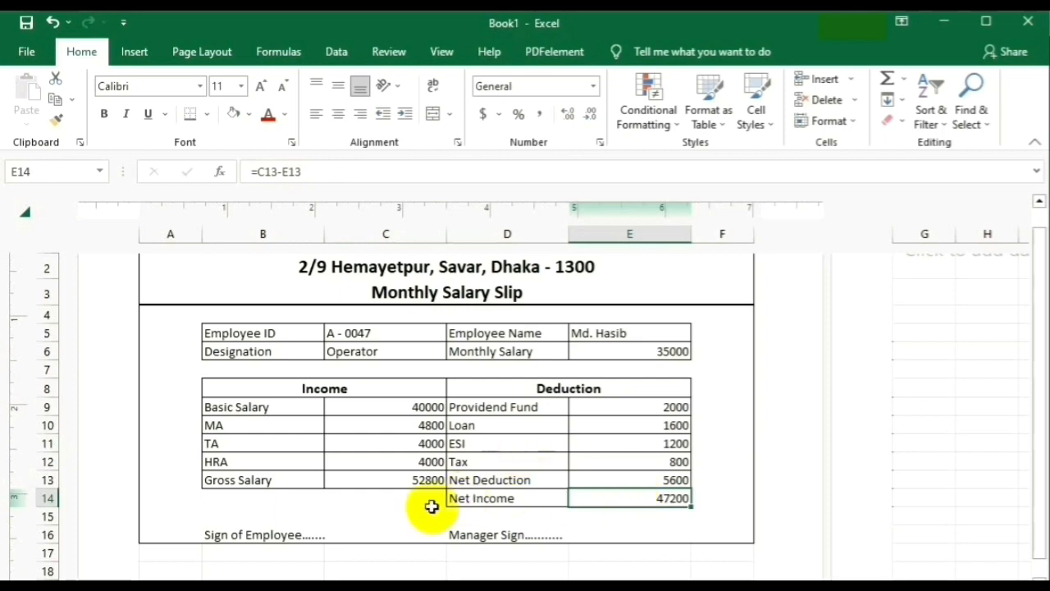
scroll(550, 488, "up", 2)
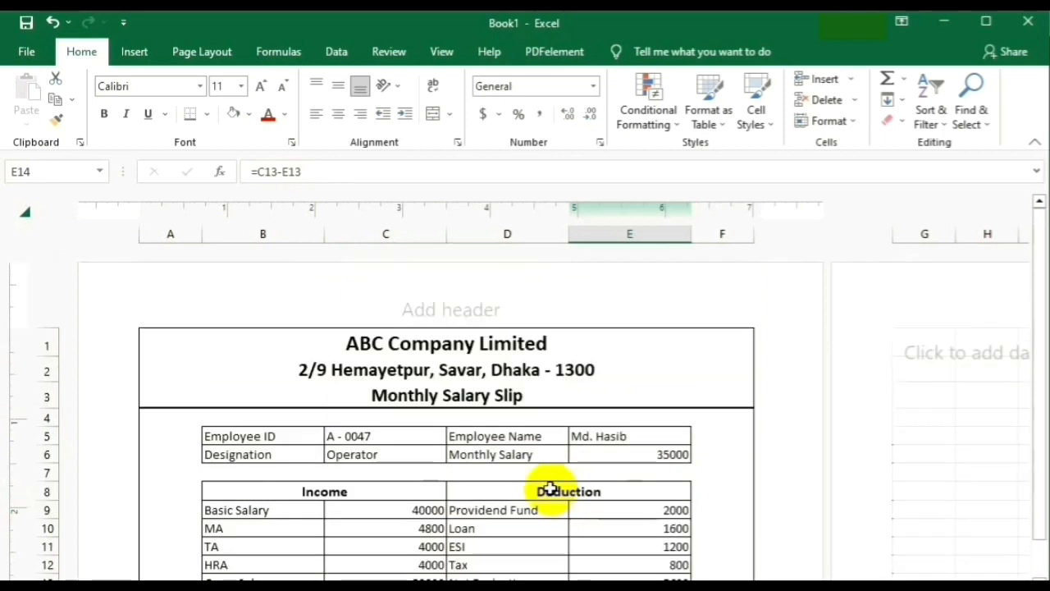
left_click(1035, 142)
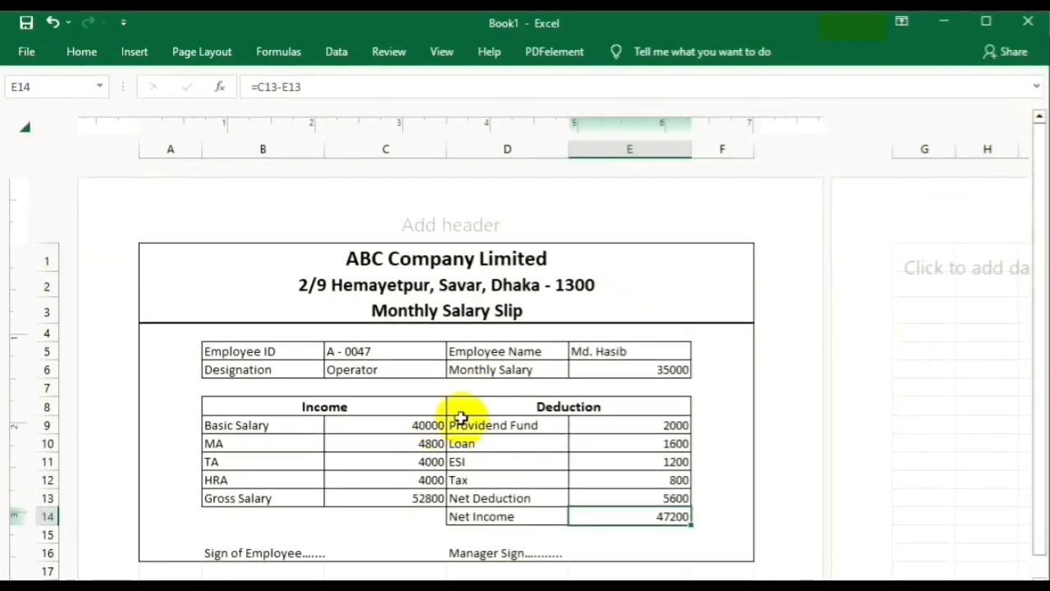